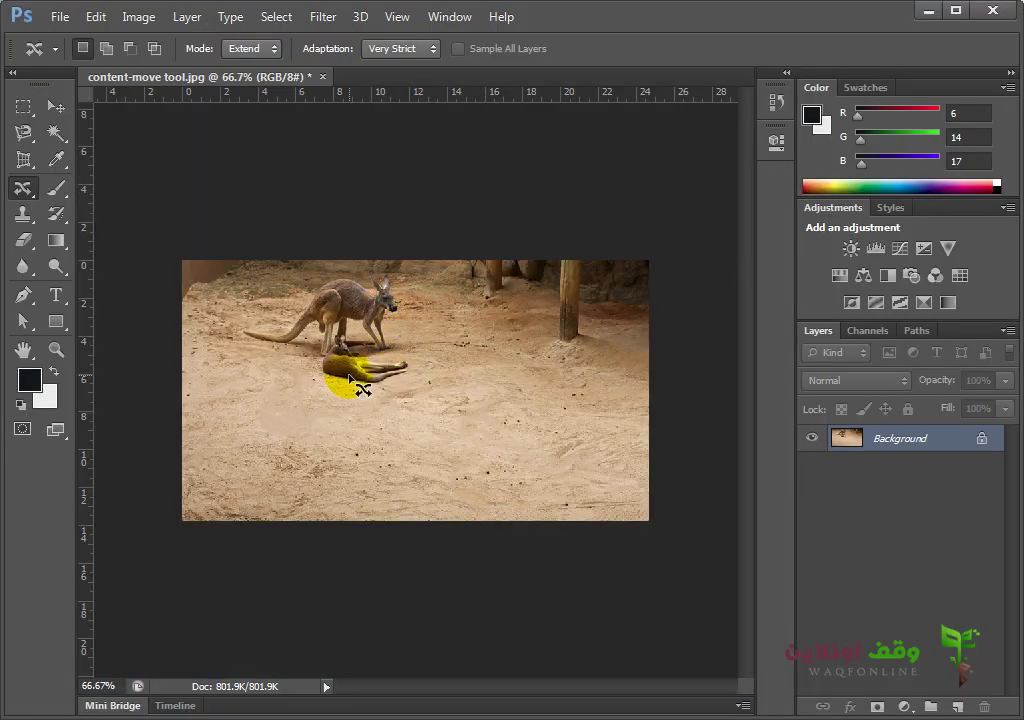
Choose the Content-Aware Move Tool and start closing the kangaroo photo content-move tool.jpg
{"action": "right_click", "coordinate": [31, 193]}
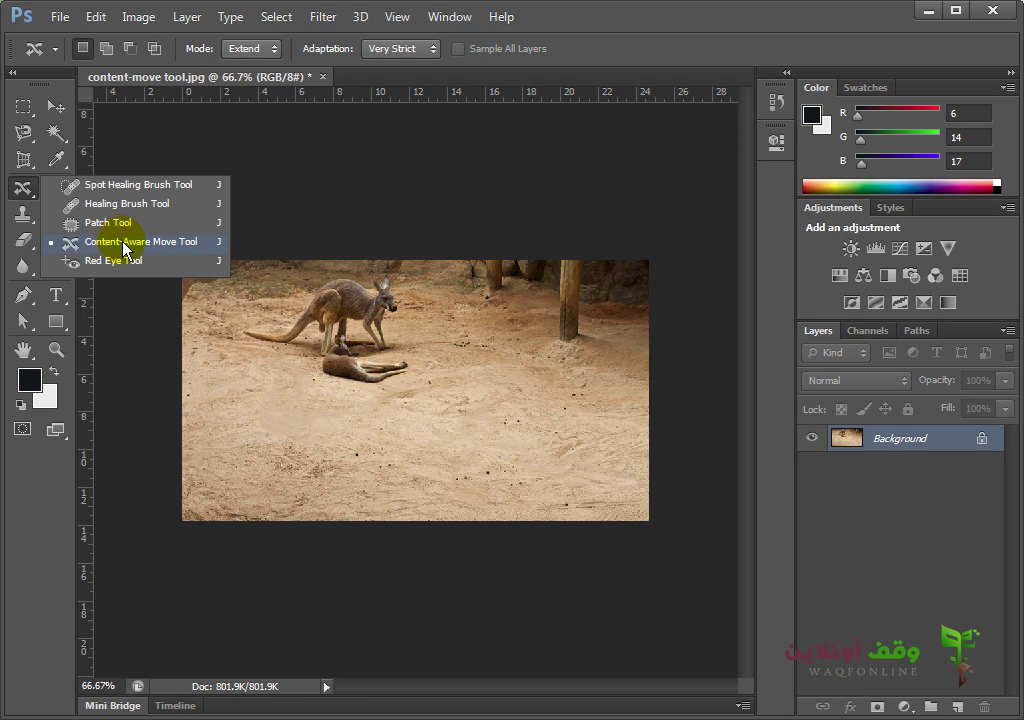
{"action": "left_click", "coordinate": [125, 250]}
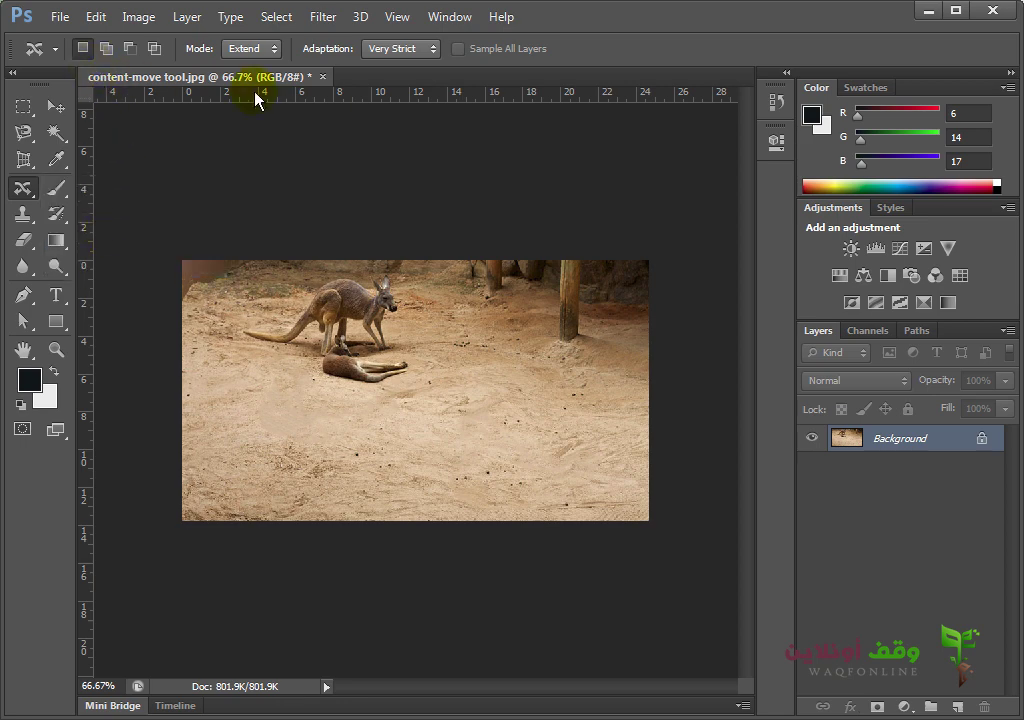
{"action": "left_click", "coordinate": [328, 78]}
Discard the kangaroo photo's changes, then look through the File and Edit menus
{"action": "left_click", "coordinate": [511, 291]}
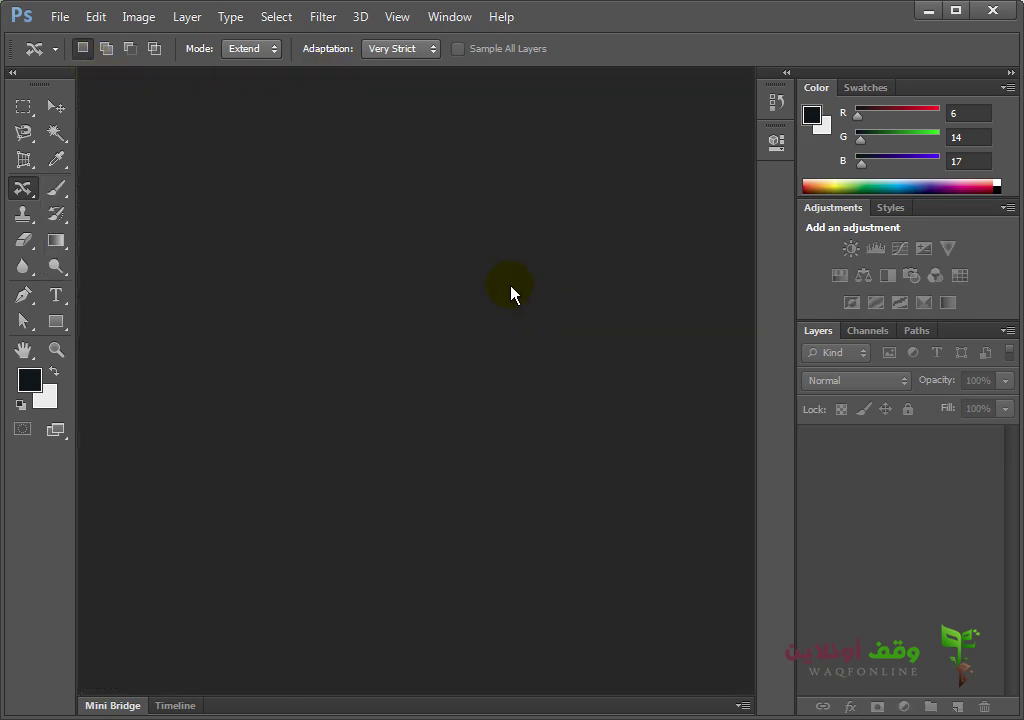
{"action": "left_click", "coordinate": [64, 17]}
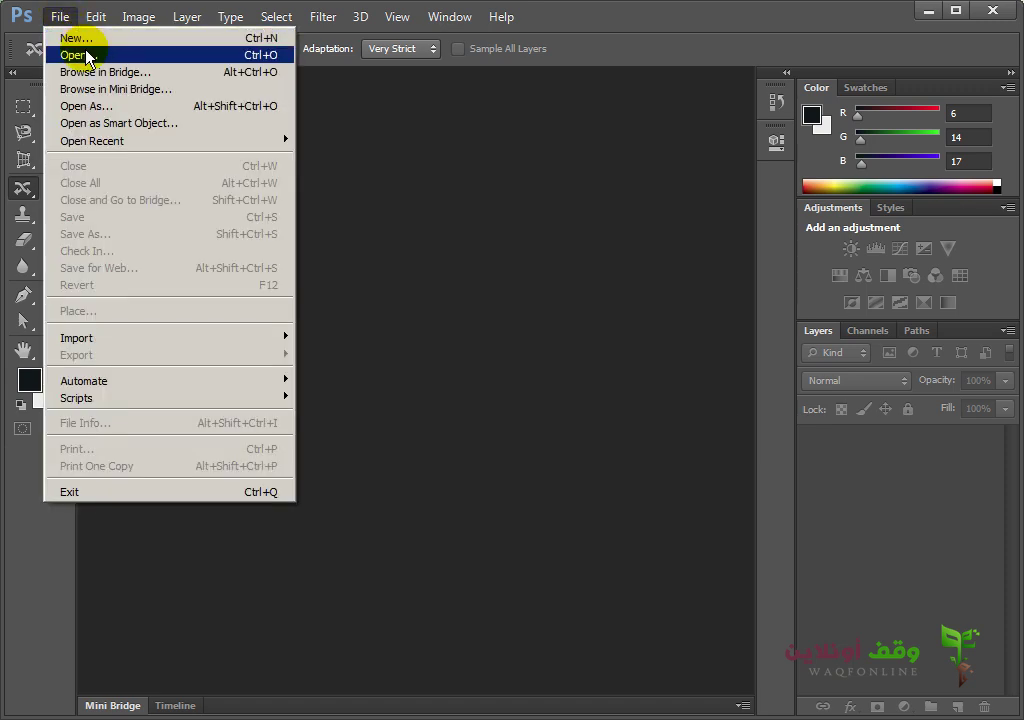
{"action": "left_click", "coordinate": [22, 187]}
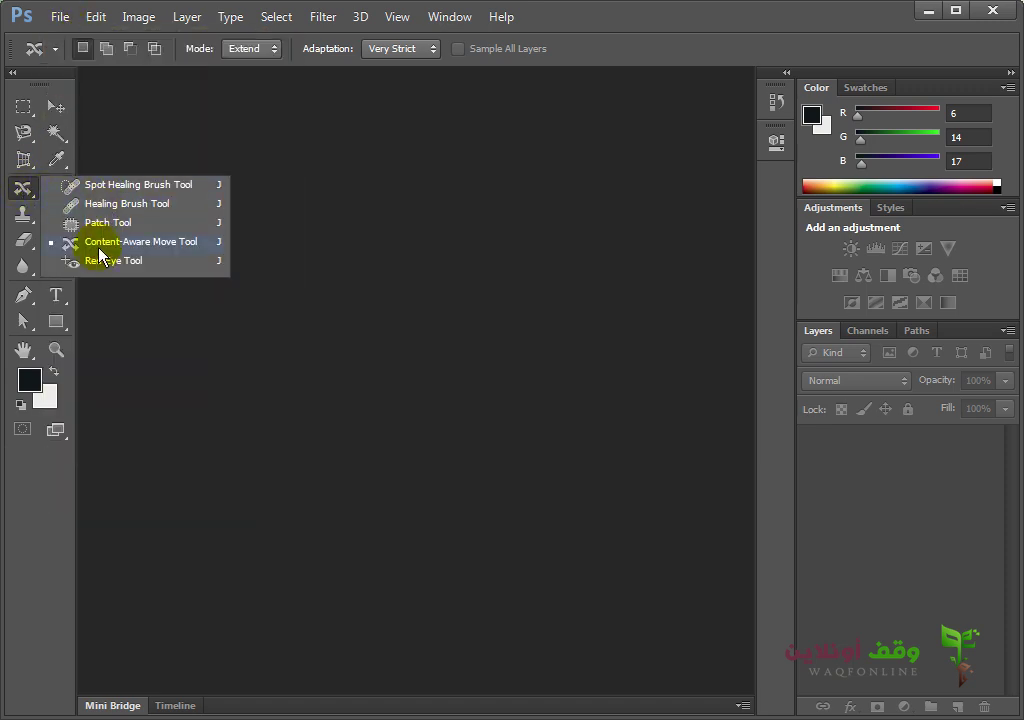
{"action": "left_click", "coordinate": [95, 17]}
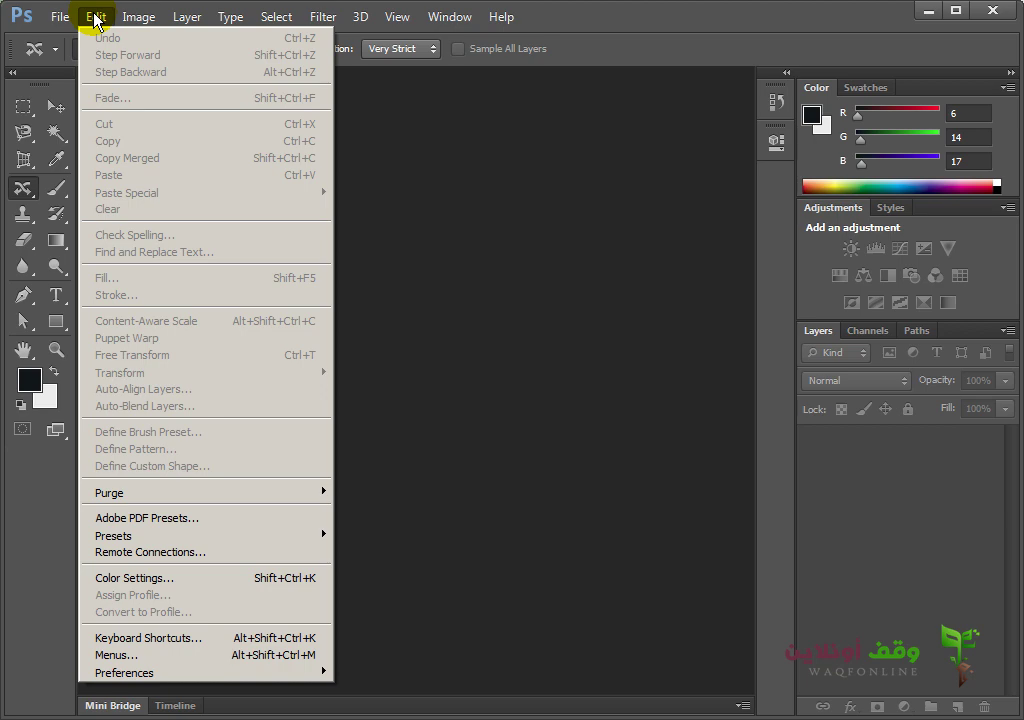
{"action": "left_click", "coordinate": [60, 17]}
{"action": "left_click", "coordinate": [60, 17]}
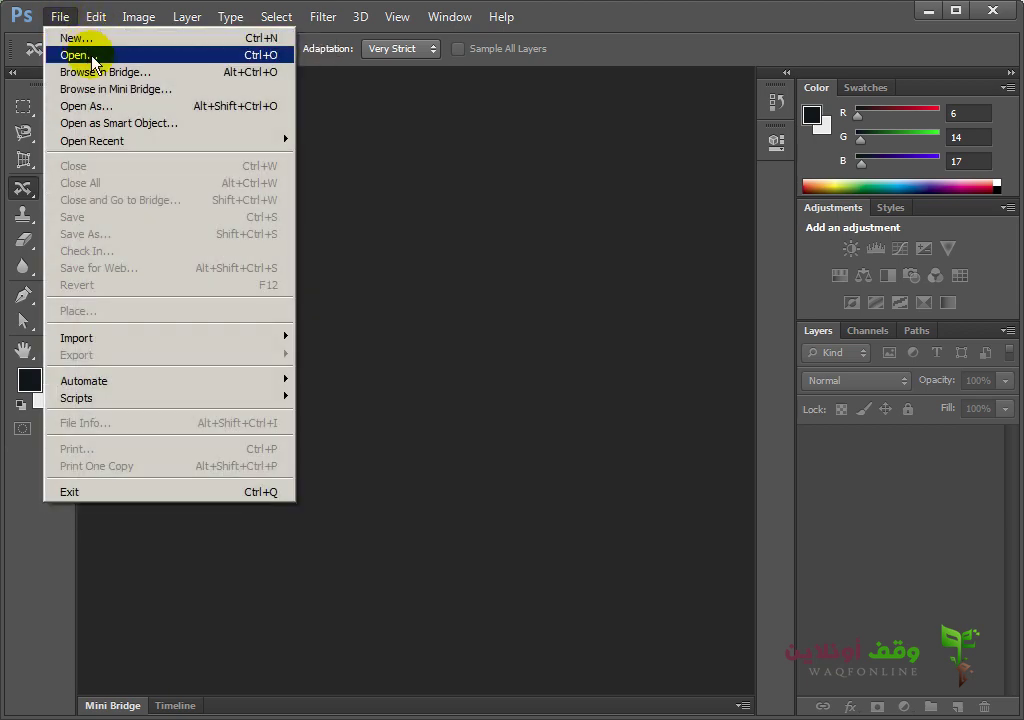
Browse via Computer to the courec2 folder on KINGSTON (G:) and open Horse.jpg
{"action": "left_click", "coordinate": [104, 58]}
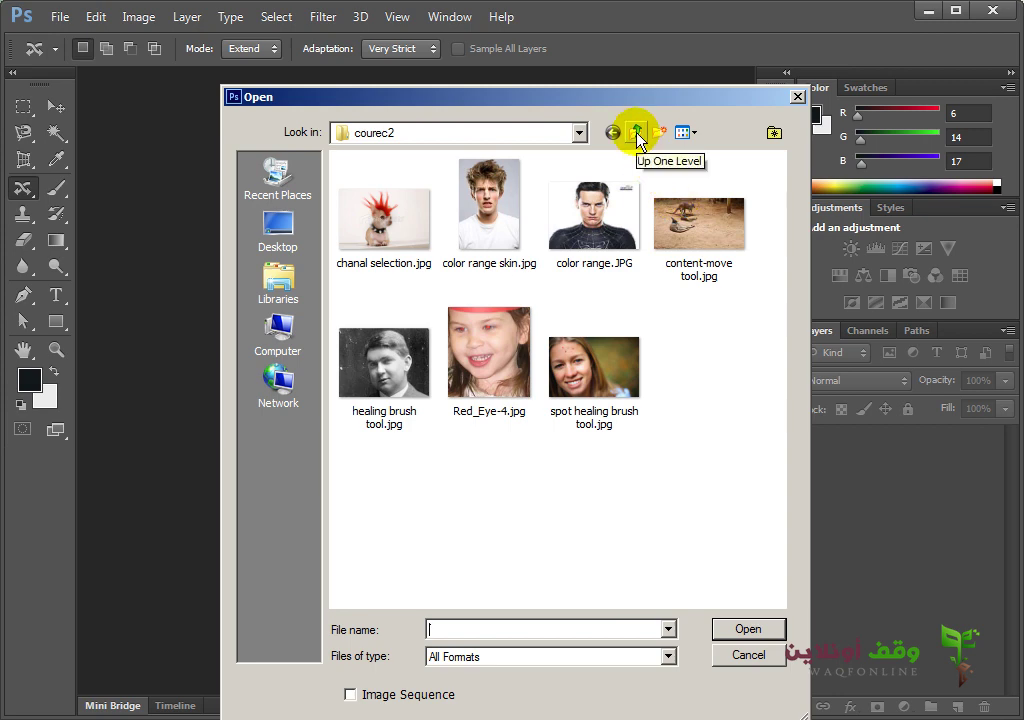
{"action": "left_click", "coordinate": [285, 338]}
{"action": "double_click", "coordinate": [627, 318]}
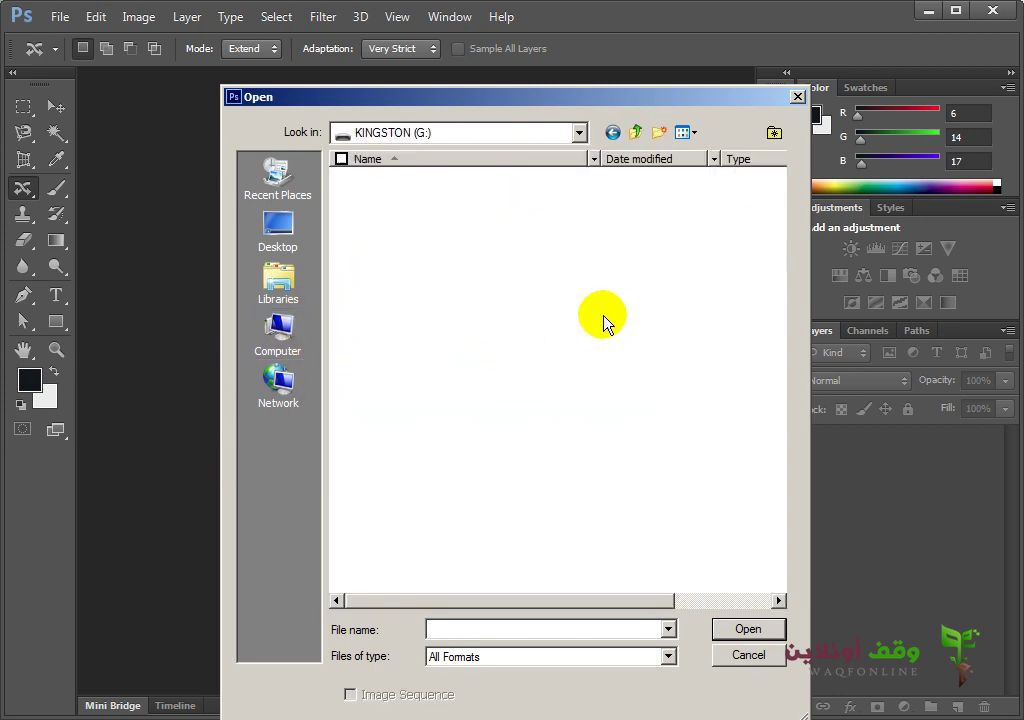
{"action": "double_click", "coordinate": [410, 312]}
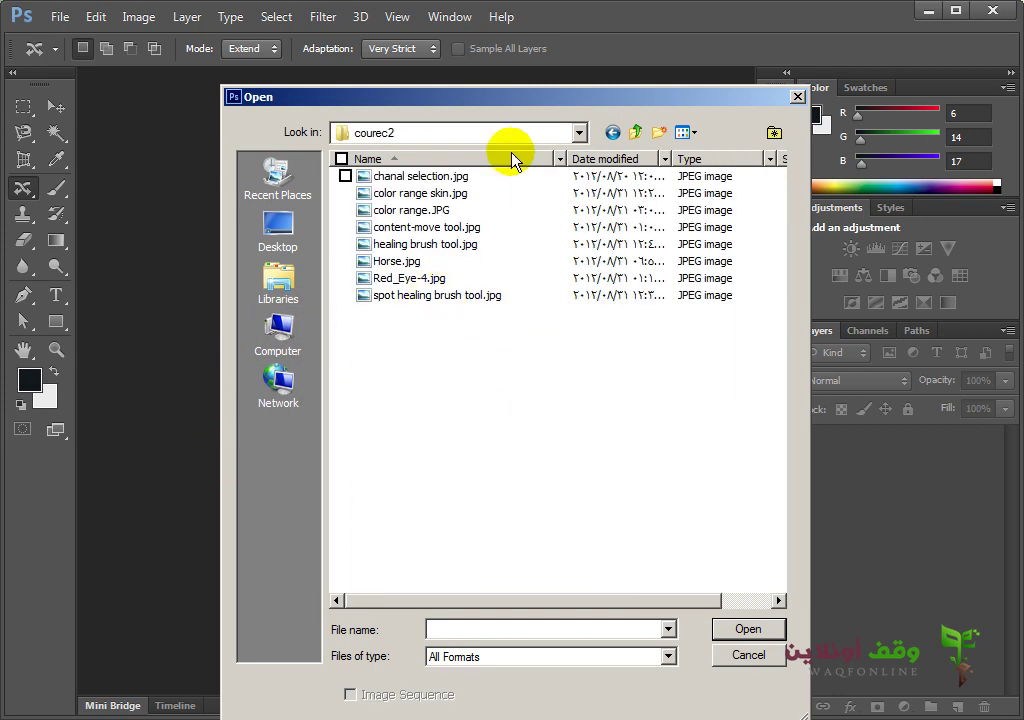
{"action": "double_click", "coordinate": [396, 261]}
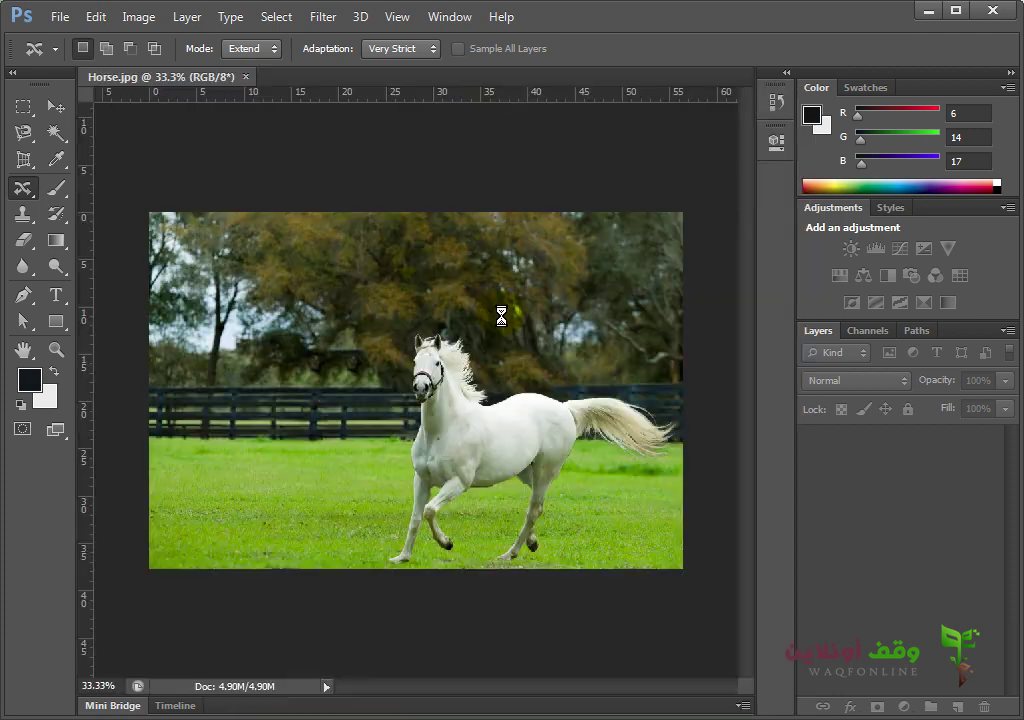
At 100% zoom, trace the horse outline from the hind hoof up the thigh to the tail
{"action": "key", "text": "ctrl+plus"}
{"action": "left_click_drag", "start_coordinate": [475, 423], "coordinate": [552, 271]}
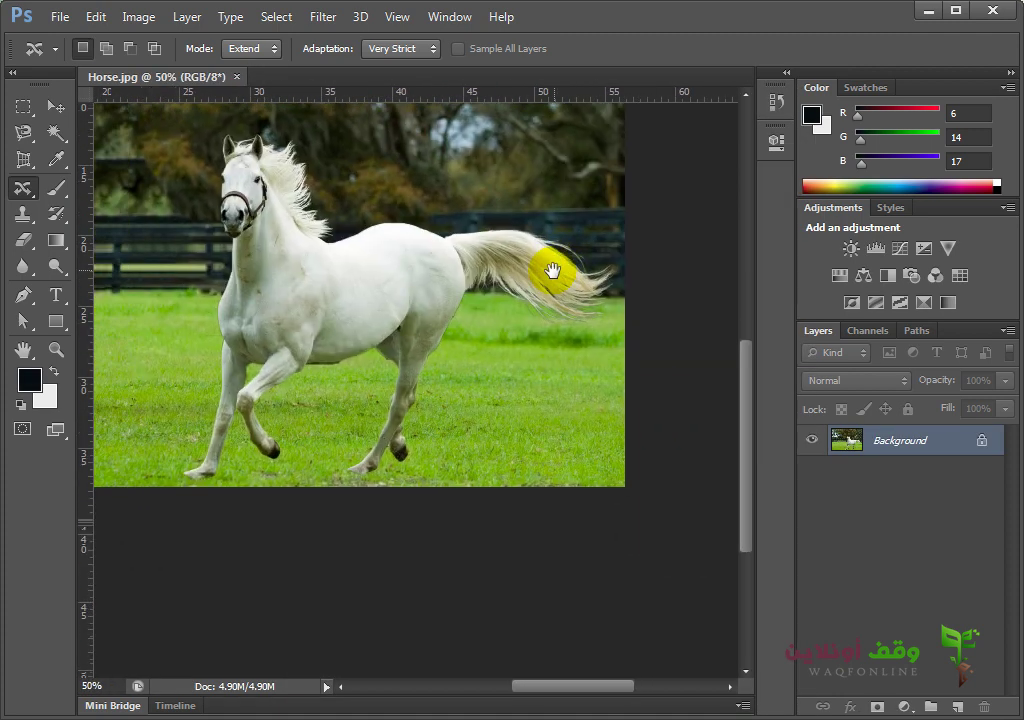
{"action": "key", "text": "ctrl+plus"}
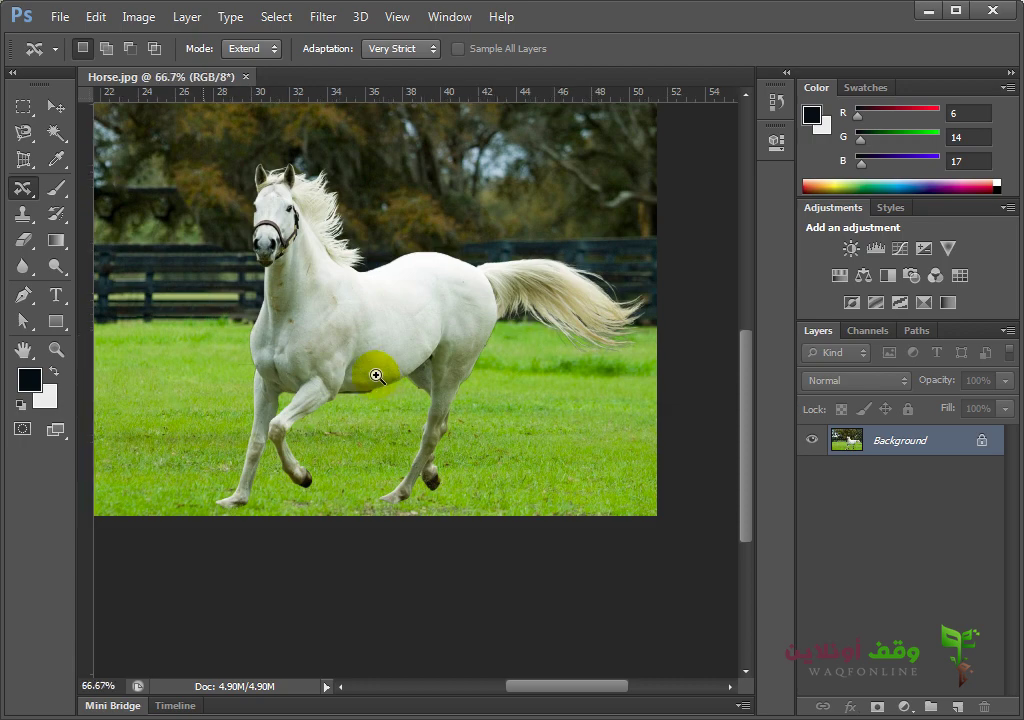
{"action": "left_click_drag", "start_coordinate": [377, 376], "coordinate": [422, 362]}
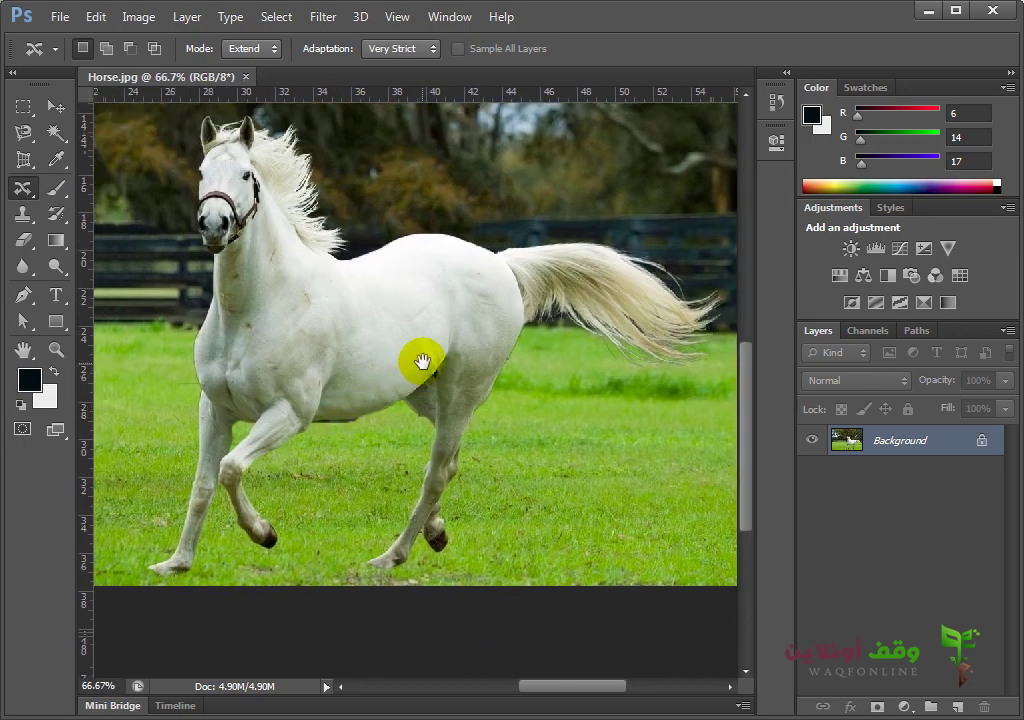
{"action": "key", "text": "ctrl+plus"}
{"action": "left_click_drag", "start_coordinate": [434, 530], "coordinate": [393, 557]}
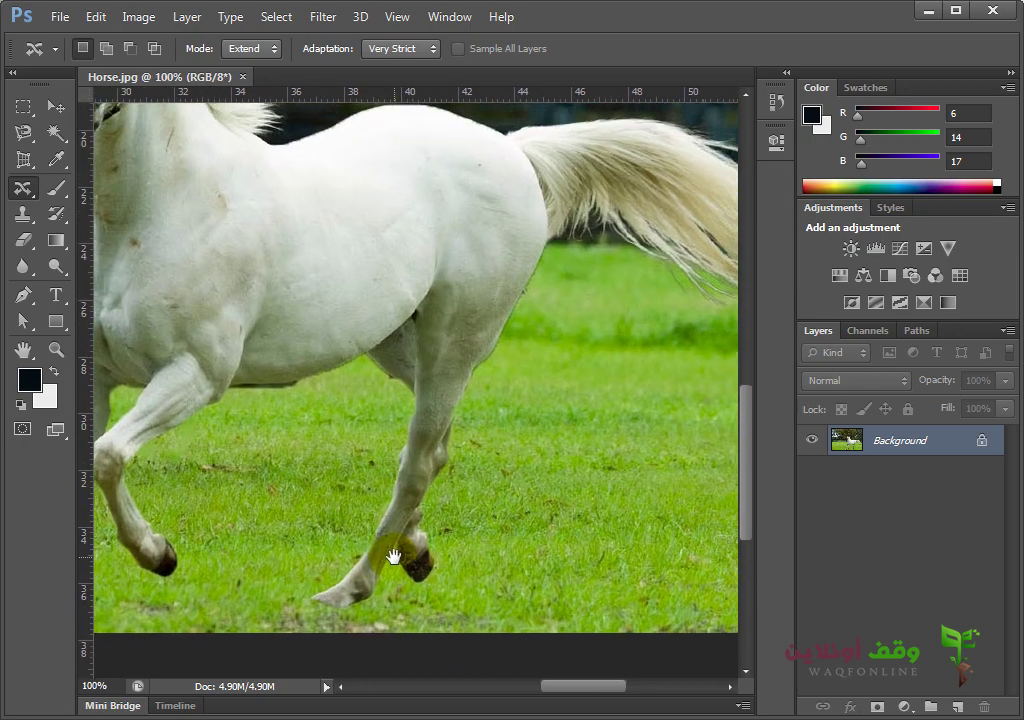
{"action": "left_click_drag", "start_coordinate": [349, 610], "coordinate": [379, 584]}
{"action": "mouse_move", "coordinate": [441, 461]}
{"action": "left_mouse_down"}
{"action": "mouse_move", "coordinate": [489, 331]}
{"action": "mouse_move", "coordinate": [555, 238]}
{"action": "mouse_move", "coordinate": [587, 225]}
{"action": "mouse_move", "coordinate": [698, 234]}
{"action": "mouse_move", "coordinate": [537, 278]}
{"action": "mouse_move", "coordinate": [389, 366]}
{"action": "mouse_move", "coordinate": [462, 387]}
{"action": "mouse_move", "coordinate": [507, 356]}
{"action": "mouse_move", "coordinate": [400, 283]}
{"action": "mouse_move", "coordinate": [336, 263]}
{"action": "mouse_move", "coordinate": [200, 268]}
{"action": "mouse_move", "coordinate": [137, 251]}
{"action": "mouse_move", "coordinate": [318, 235]}
{"action": "mouse_move", "coordinate": [434, 251]}
{"action": "mouse_move", "coordinate": [380, 248]}
{"action": "mouse_move", "coordinate": [258, 272]}
{"action": "mouse_move", "coordinate": [218, 230]}
{"action": "mouse_move", "coordinate": [188, 150]}
{"action": "mouse_move", "coordinate": [338, 267]}
{"action": "mouse_move", "coordinate": [334, 245]}
{"action": "mouse_move", "coordinate": [290, 205]}
{"action": "left_mouse_up"}
{"action": "key", "text": "space"}
{"action": "key", "text": "space"}
{"action": "key", "text": "space"}
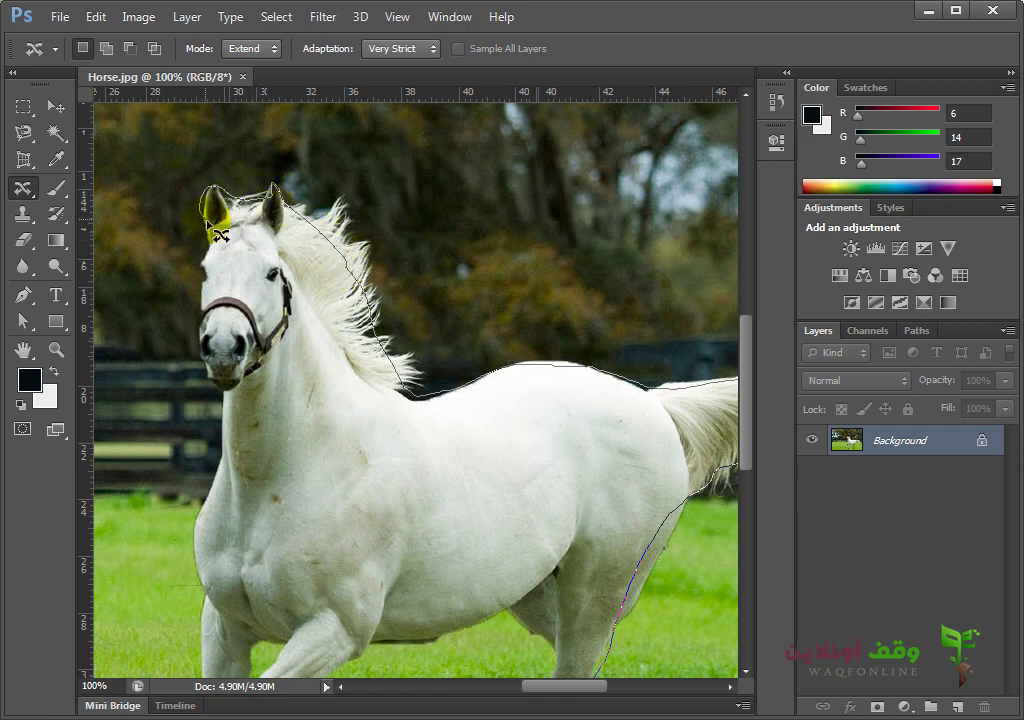
Continue the outline down the face, chest, front and hind legs, then close it into a selection
{"action": "left_click_drag", "start_coordinate": [214, 290], "coordinate": [214, 382]}
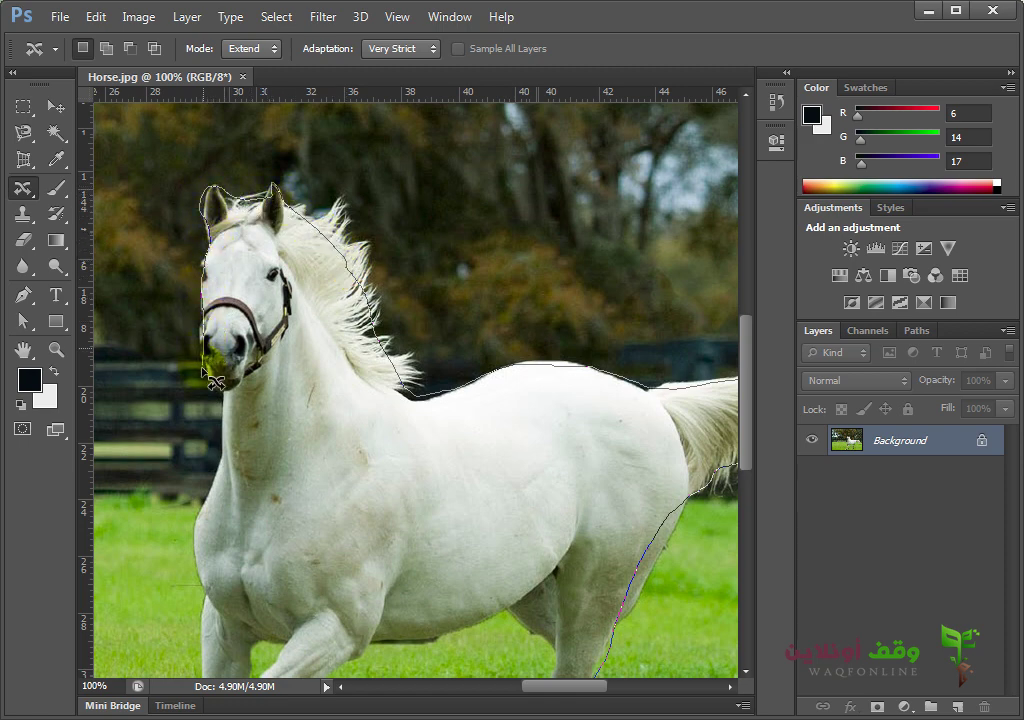
{"action": "mouse_move", "coordinate": [229, 440]}
{"action": "left_mouse_down"}
{"action": "mouse_move", "coordinate": [203, 540]}
{"action": "mouse_move", "coordinate": [222, 347]}
{"action": "mouse_move", "coordinate": [235, 365]}
{"action": "mouse_move", "coordinate": [237, 410]}
{"action": "mouse_move", "coordinate": [224, 492]}
{"action": "left_mouse_up"}
{"action": "key", "text": "space"}
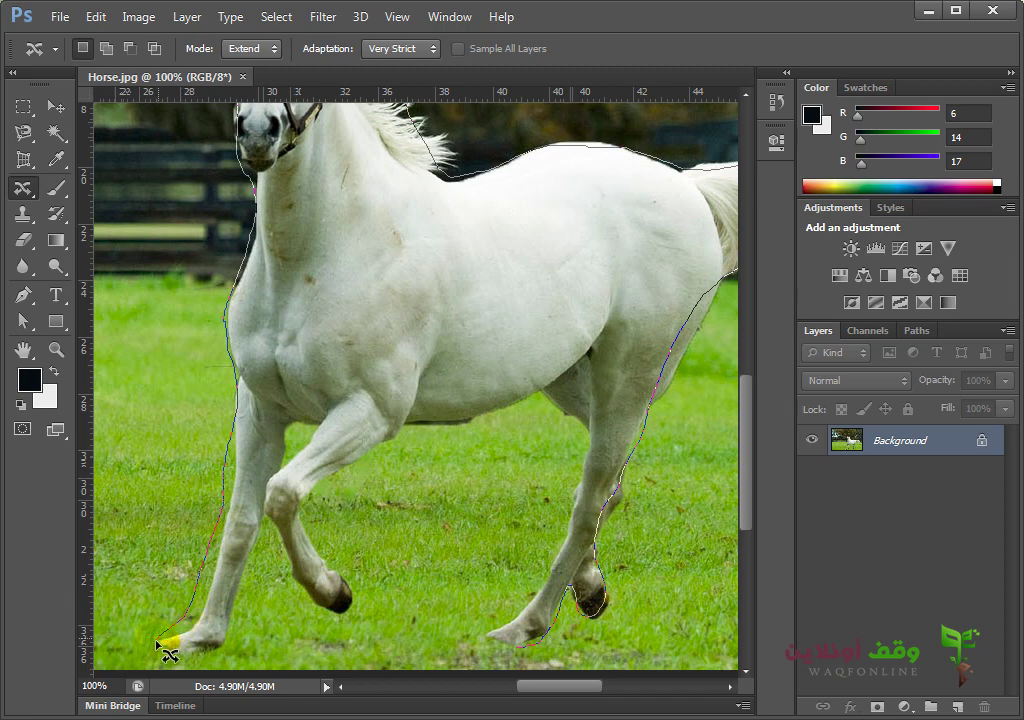
{"action": "mouse_move", "coordinate": [163, 648]}
{"action": "left_mouse_down"}
{"action": "mouse_move", "coordinate": [206, 660]}
{"action": "mouse_move", "coordinate": [267, 555]}
{"action": "mouse_move", "coordinate": [285, 545]}
{"action": "left_mouse_up"}
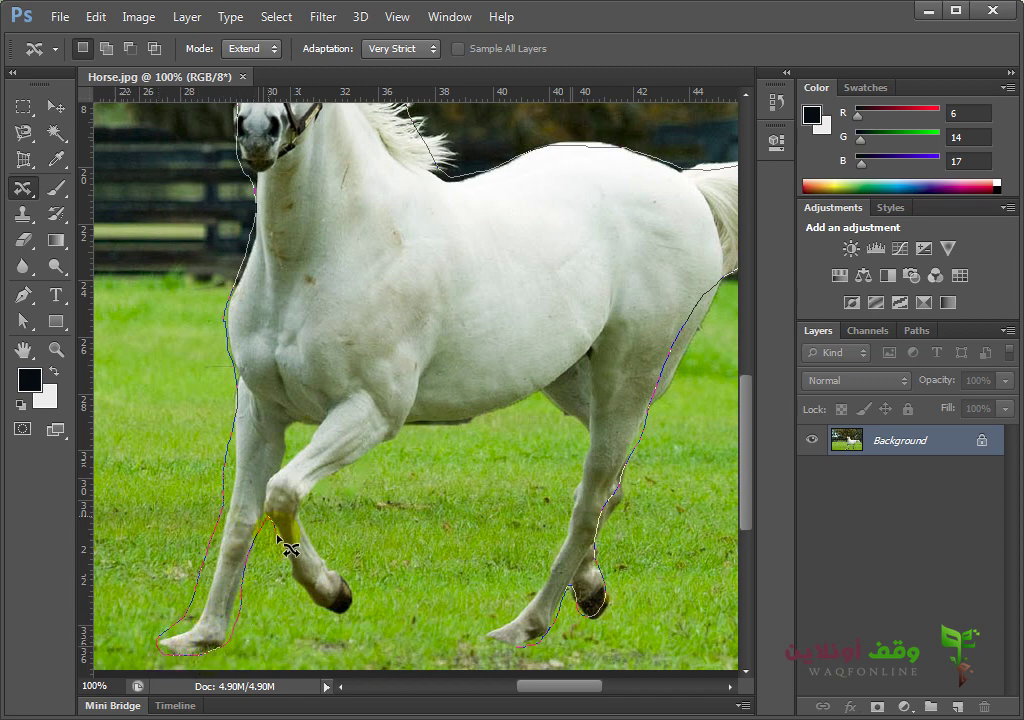
{"action": "mouse_move", "coordinate": [346, 610]}
{"action": "left_mouse_down"}
{"action": "mouse_move", "coordinate": [311, 512]}
{"action": "mouse_move", "coordinate": [418, 422]}
{"action": "mouse_move", "coordinate": [498, 418]}
{"action": "mouse_move", "coordinate": [549, 379]}
{"action": "mouse_move", "coordinate": [592, 414]}
{"action": "mouse_move", "coordinate": [586, 490]}
{"action": "left_mouse_up"}
{"action": "mouse_move", "coordinate": [566, 580]}
{"action": "left_mouse_down"}
{"action": "mouse_move", "coordinate": [537, 631]}
{"action": "mouse_move", "coordinate": [494, 656]}
{"action": "mouse_move", "coordinate": [533, 663]}
{"action": "left_mouse_up"}
{"action": "double_click", "coordinate": [545, 490]}
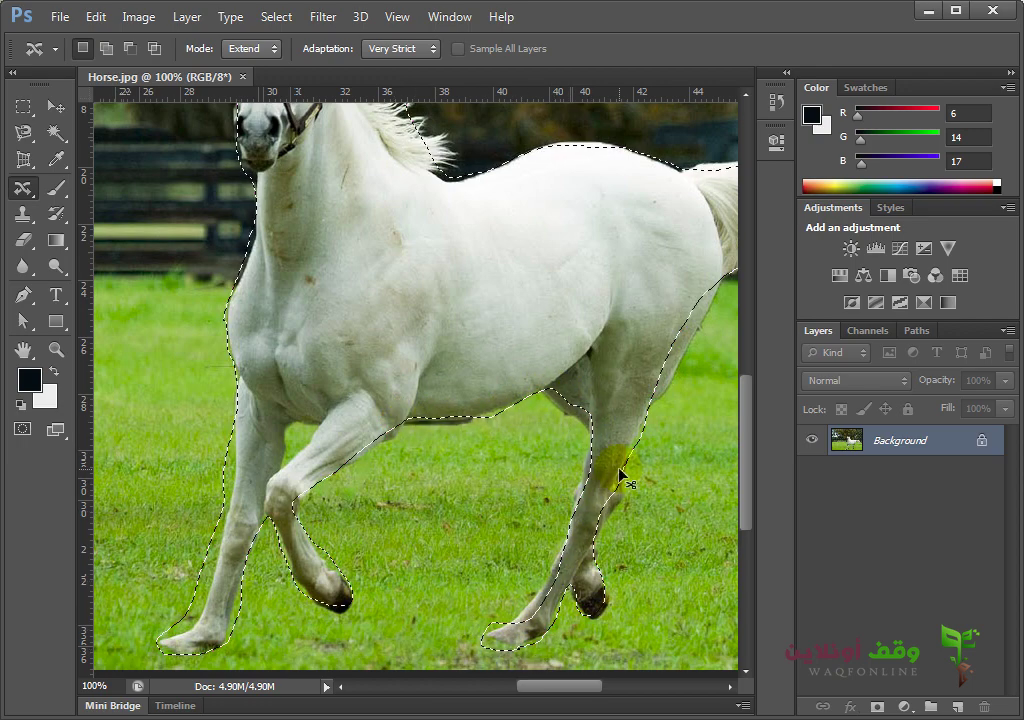
{"action": "key", "text": "ctrl+minus"}
{"action": "left_click_drag", "start_coordinate": [624, 306], "coordinate": [542, 407]}
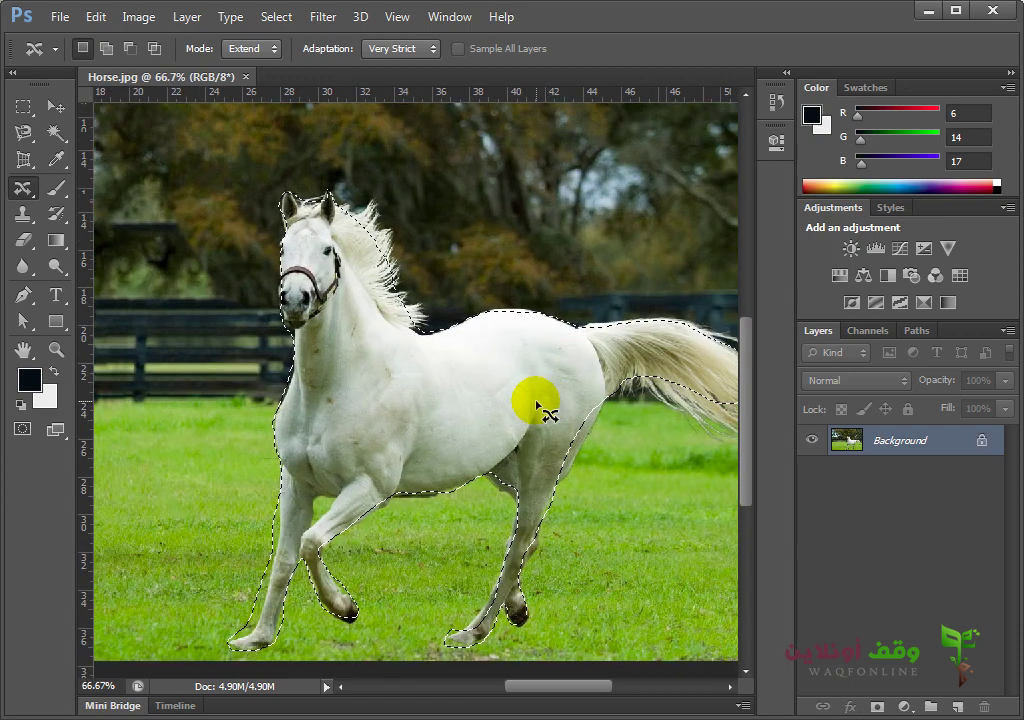
Expand the horse selection by 20 pixels via Select > Modify > Expand
{"action": "left_click", "coordinate": [22, 130]}
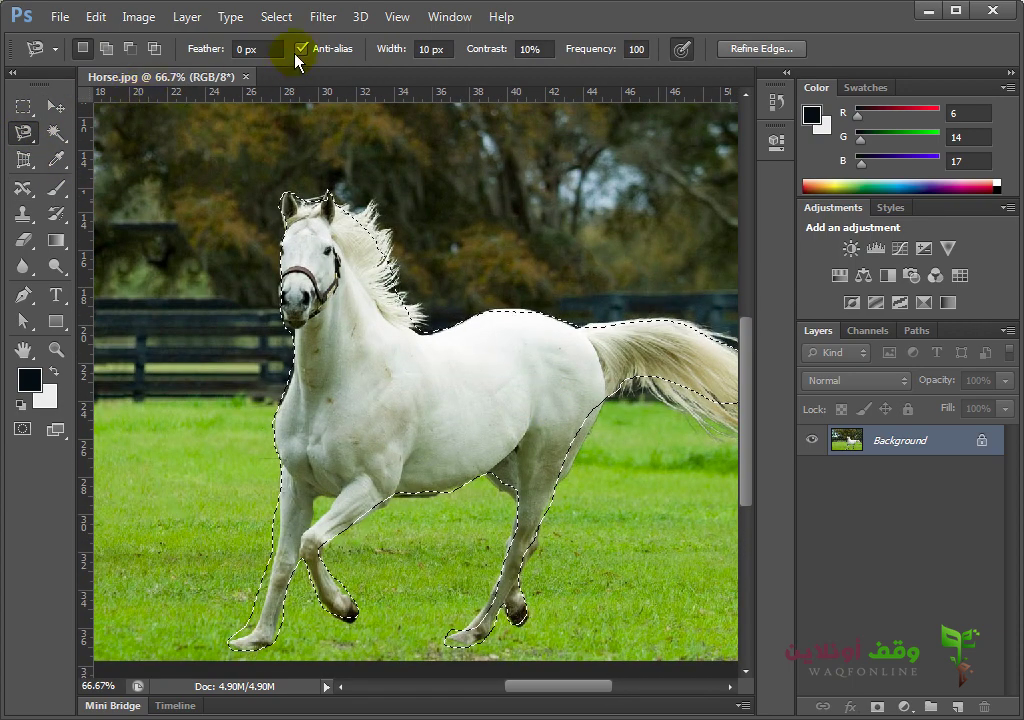
{"action": "left_click", "coordinate": [283, 18]}
{"action": "mouse_move", "coordinate": [354, 218]}
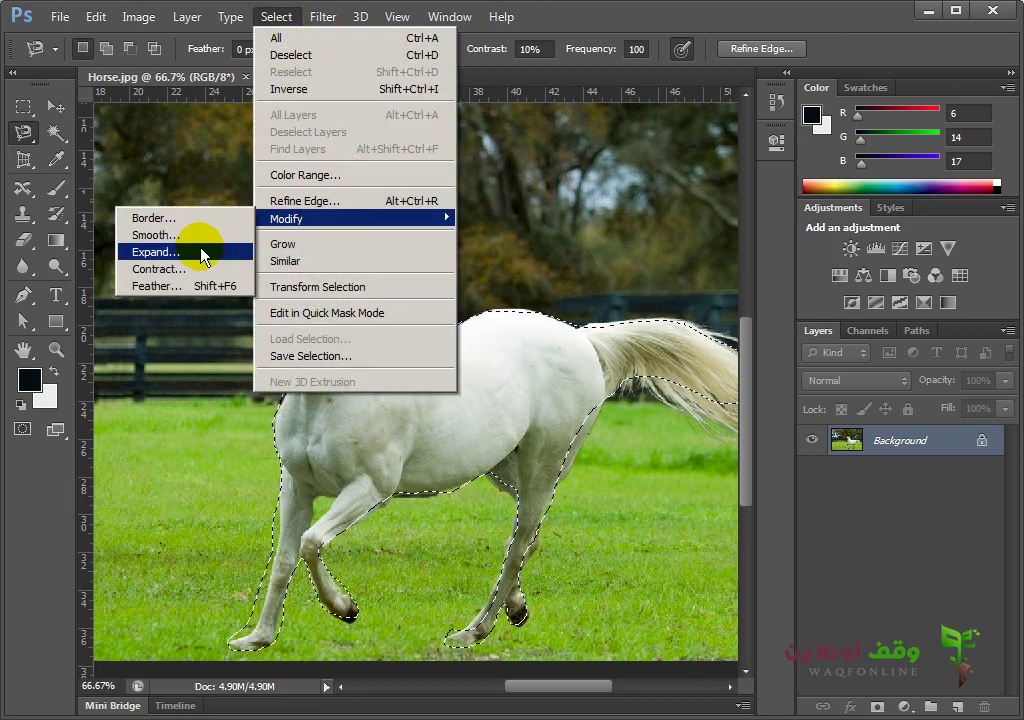
{"action": "left_click", "coordinate": [200, 252]}
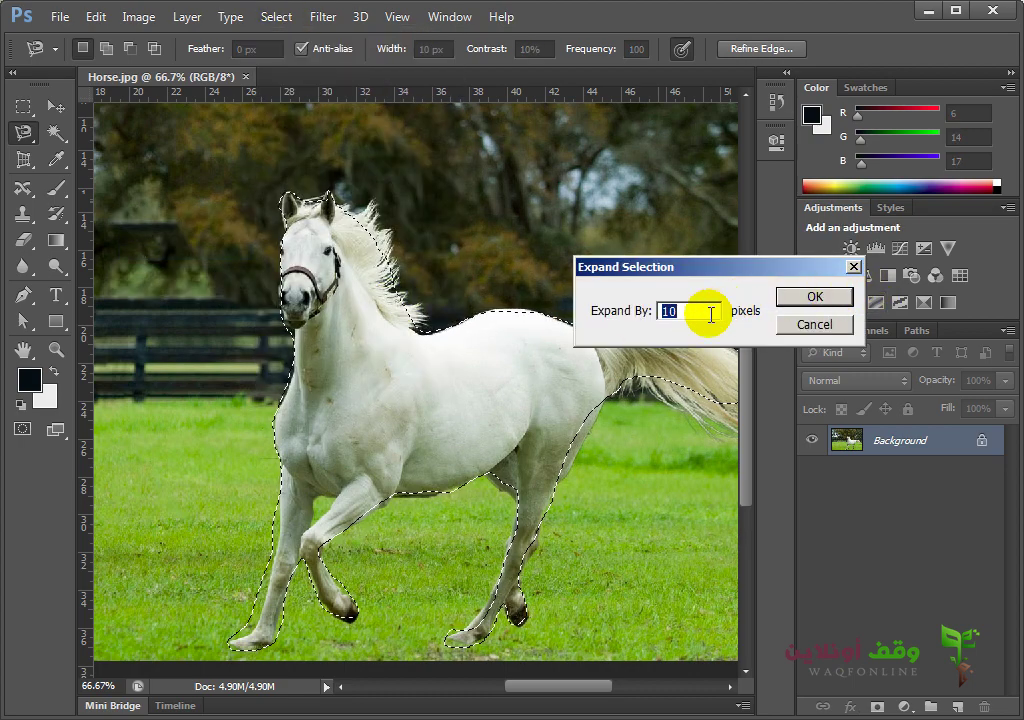
{"action": "type", "text": "20"}
{"action": "left_click", "coordinate": [848, 300]}
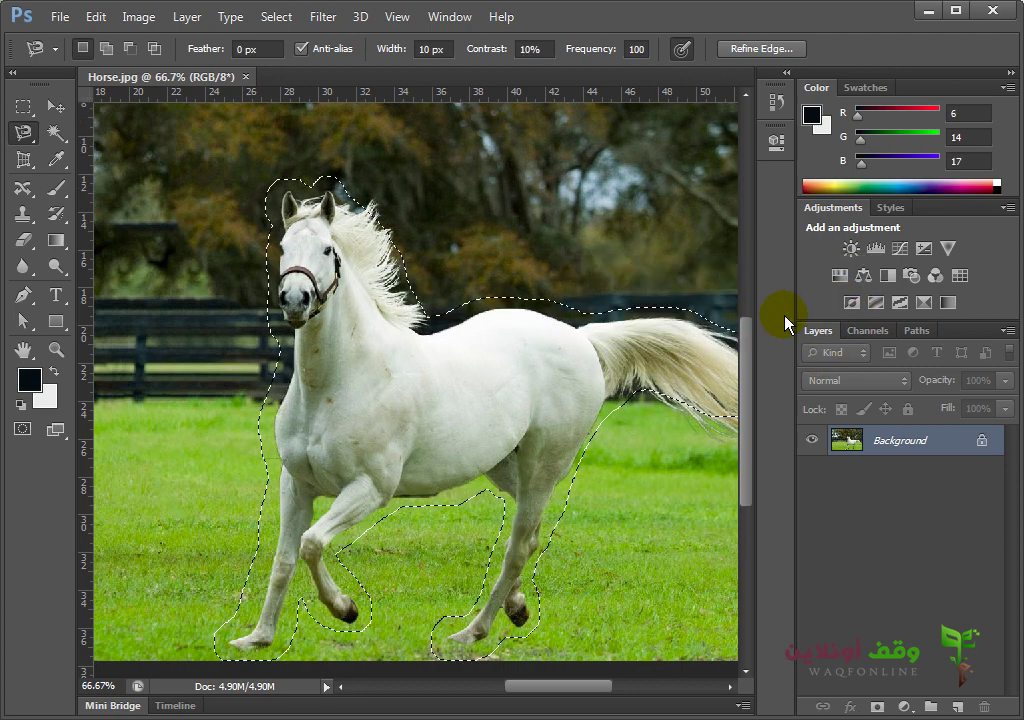
With the Lasso Tool, add the tail tip and the mane edge by the neck to the selection
{"action": "key", "text": "ctrl+plus"}
{"action": "key", "text": "ctrl+plus"}
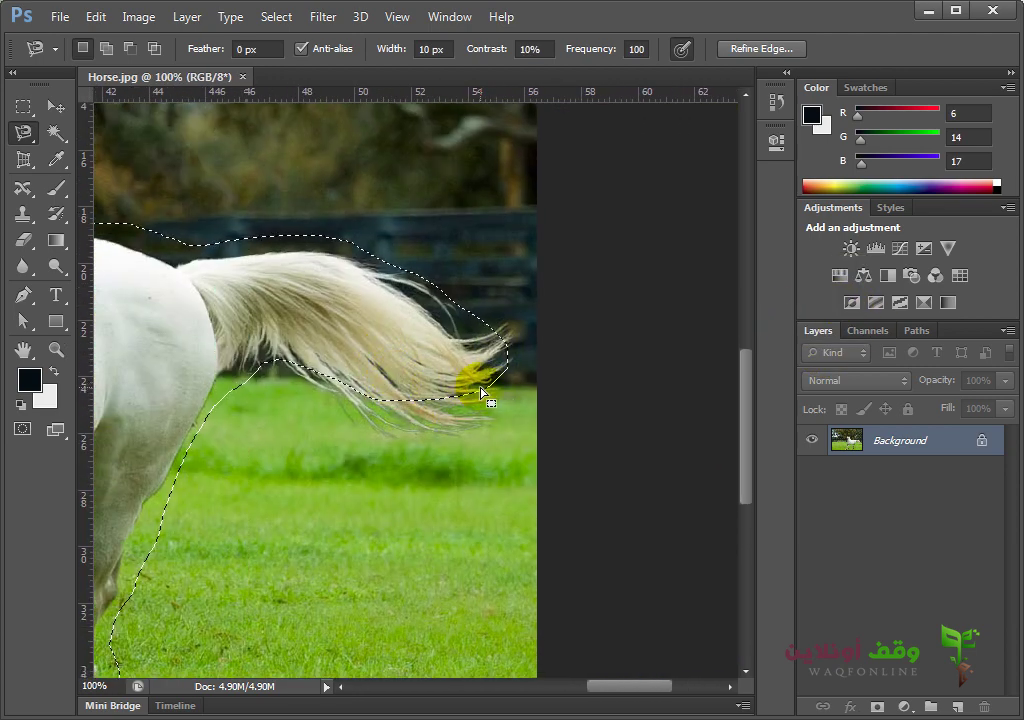
{"action": "left_click", "coordinate": [23, 132]}
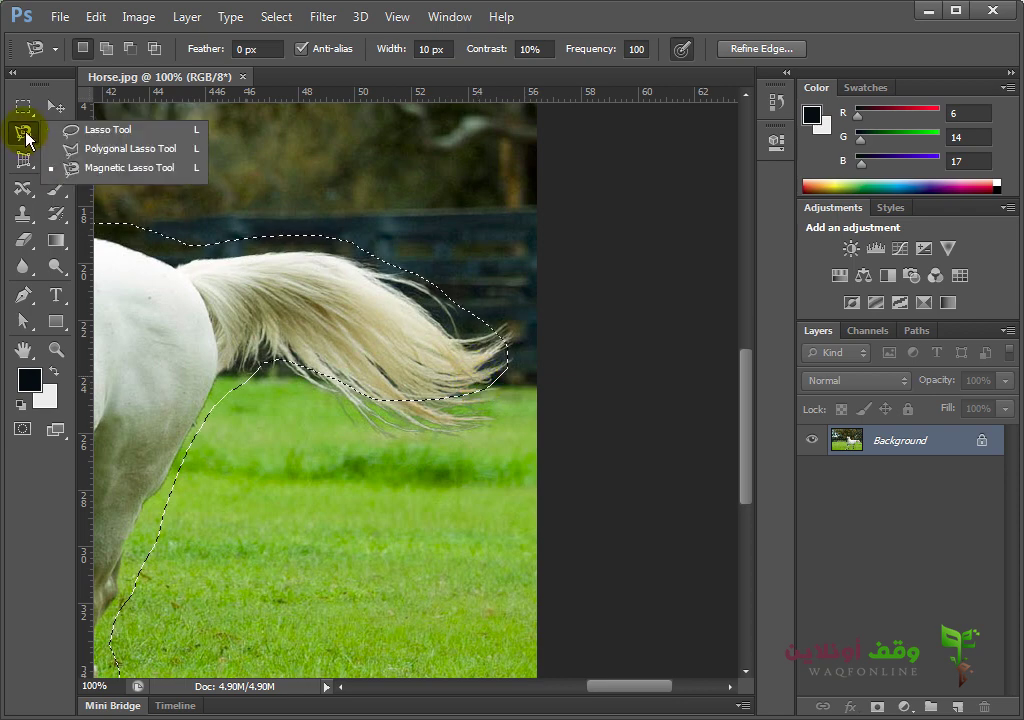
{"action": "left_click", "coordinate": [100, 129]}
{"action": "left_click_drag", "start_coordinate": [493, 372], "coordinate": [493, 362]}
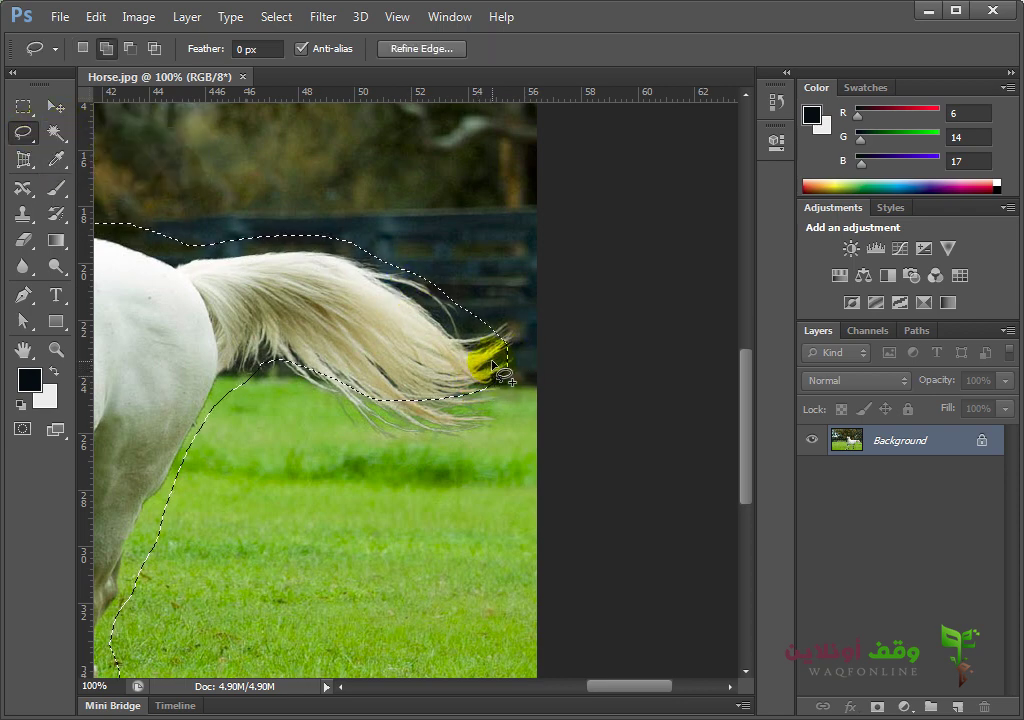
{"action": "left_click_drag", "start_coordinate": [498, 410], "coordinate": [280, 410]}
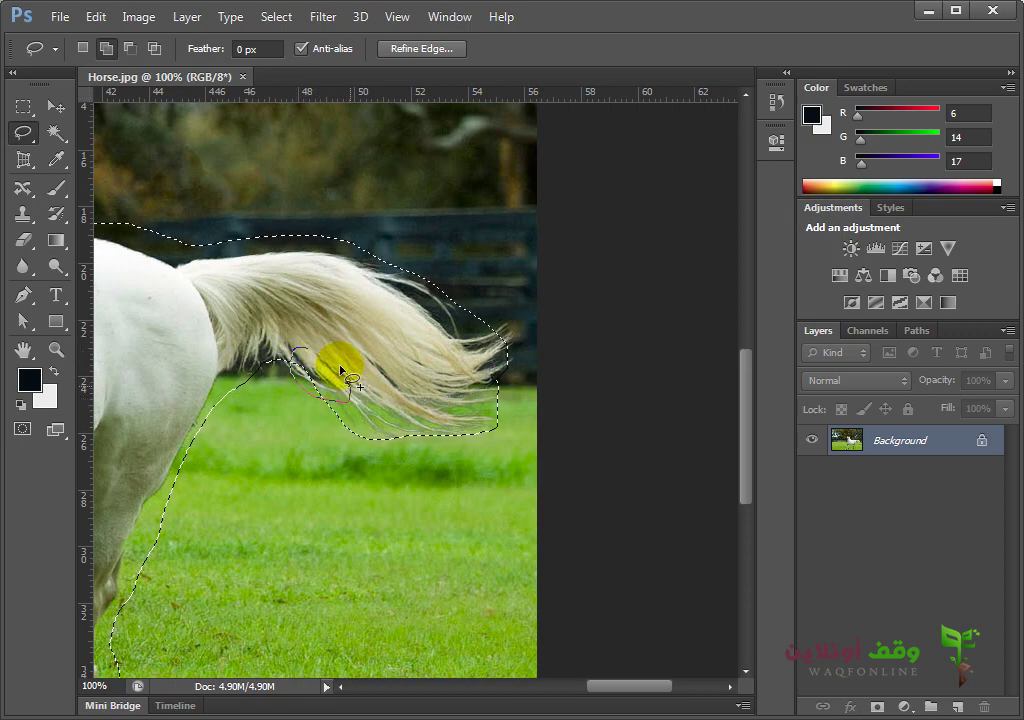
{"action": "mouse_move", "coordinate": [267, 343]}
{"action": "left_mouse_down"}
{"action": "mouse_move", "coordinate": [307, 405]}
{"action": "mouse_move", "coordinate": [606, 434]}
{"action": "mouse_move", "coordinate": [585, 404]}
{"action": "mouse_move", "coordinate": [331, 359]}
{"action": "mouse_move", "coordinate": [590, 407]}
{"action": "mouse_move", "coordinate": [307, 240]}
{"action": "mouse_move", "coordinate": [320, 297]}
{"action": "mouse_move", "coordinate": [286, 251]}
{"action": "mouse_move", "coordinate": [340, 292]}
{"action": "left_mouse_up"}
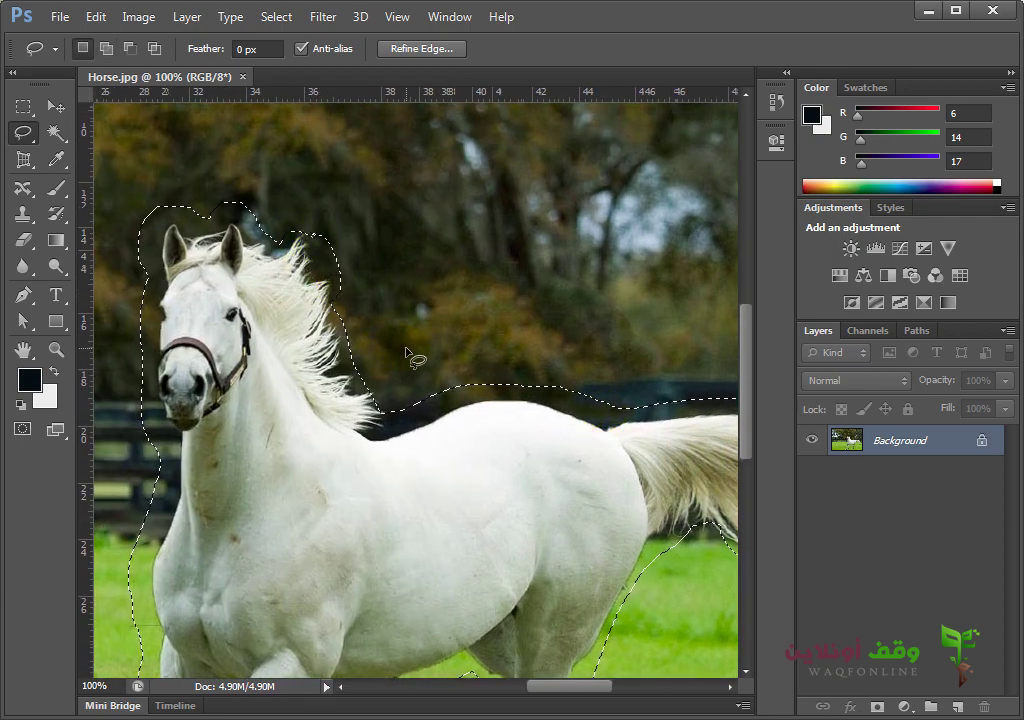
{"action": "left_click", "coordinate": [405, 352], "text": "ctrl+alt"}
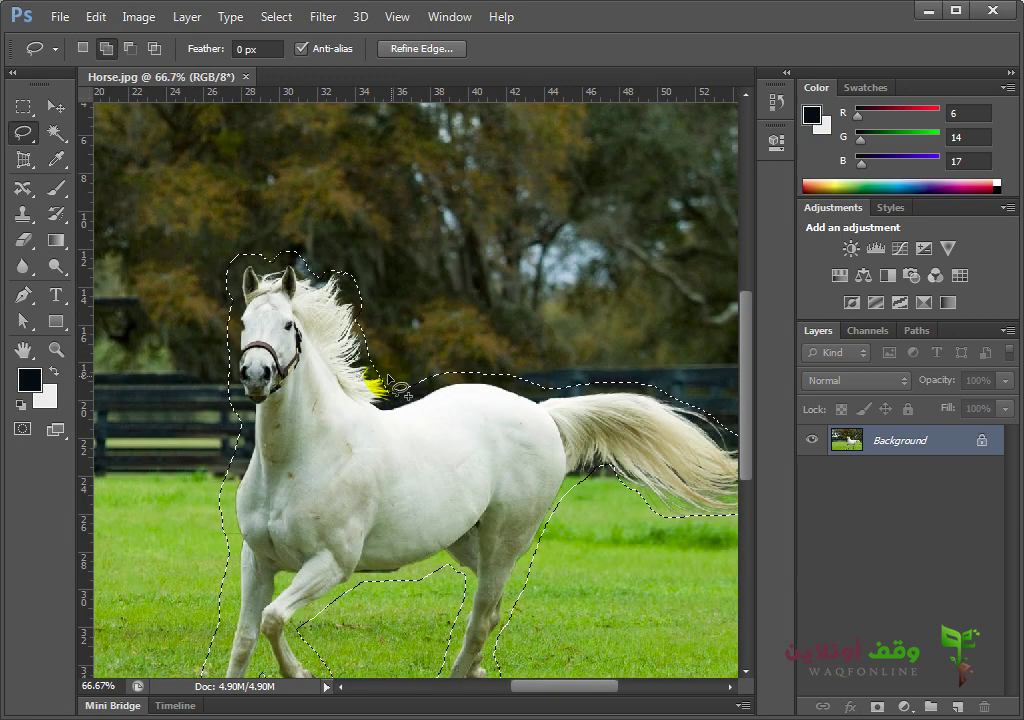
{"action": "mouse_move", "coordinate": [370, 386]}
{"action": "left_mouse_down"}
{"action": "mouse_move", "coordinate": [418, 412]}
{"action": "mouse_move", "coordinate": [393, 432]}
{"action": "left_mouse_up"}
{"action": "left_click", "coordinate": [398, 425], "text": "alt"}
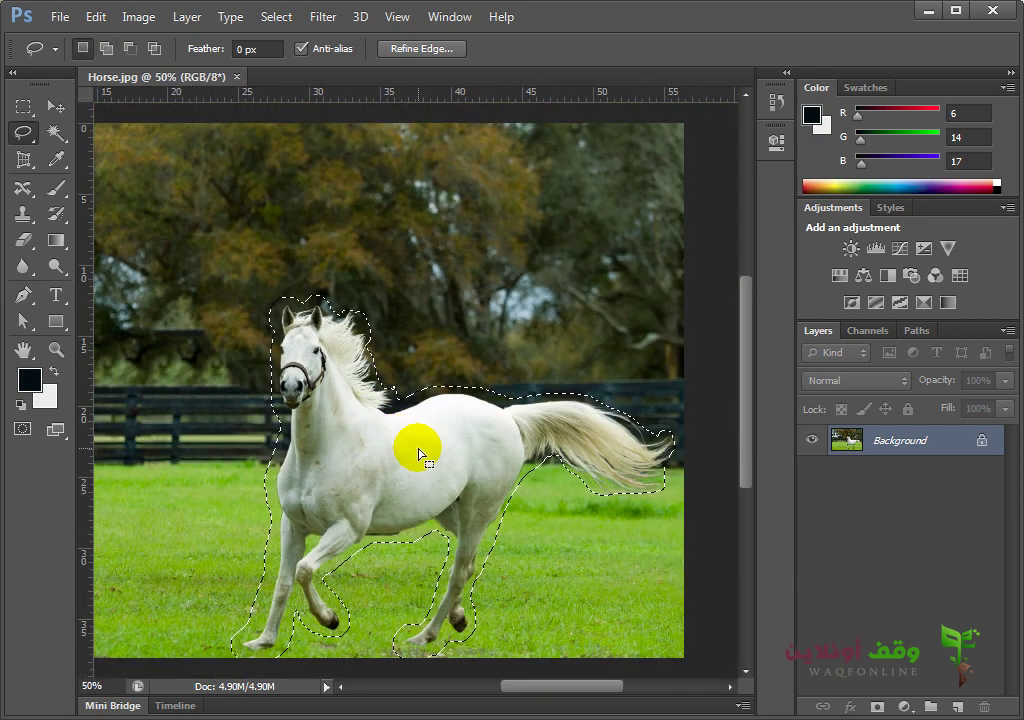
Fill the horse selection using Edit > Fill with Content-Aware contents
{"action": "left_click", "coordinate": [96, 16]}
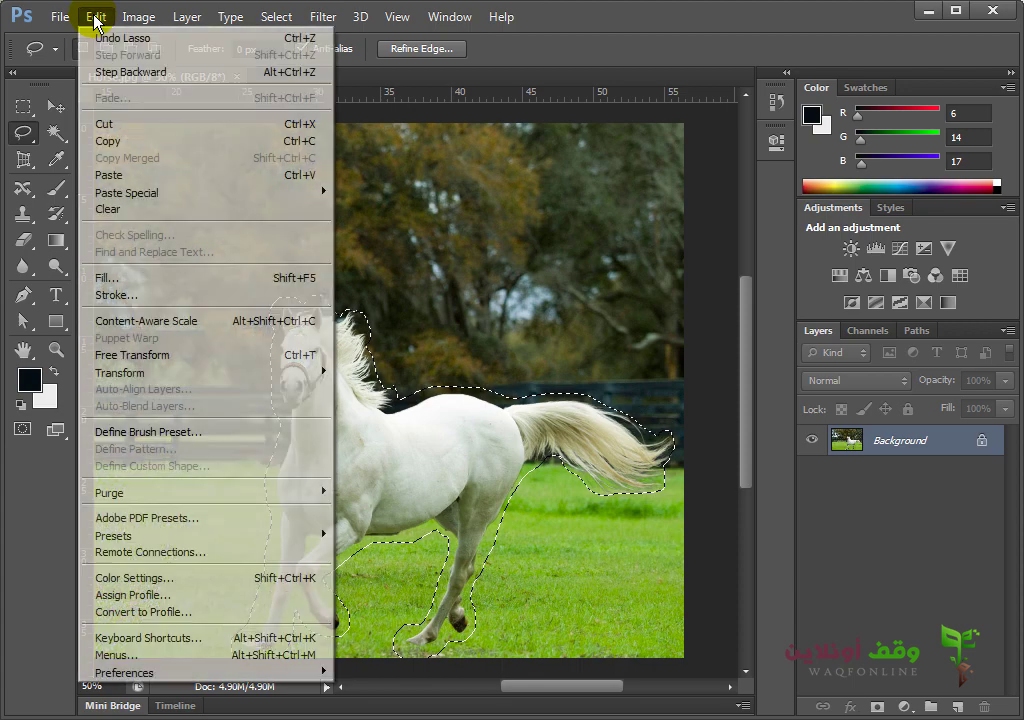
{"action": "left_click", "coordinate": [106, 277]}
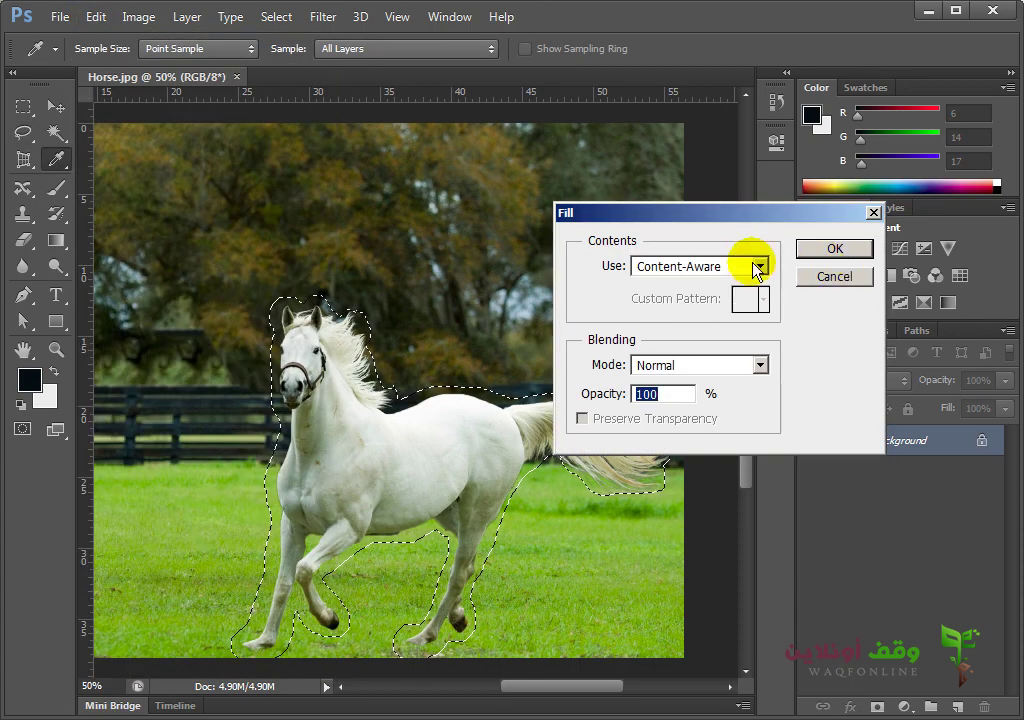
{"action": "left_click", "coordinate": [834, 249]}
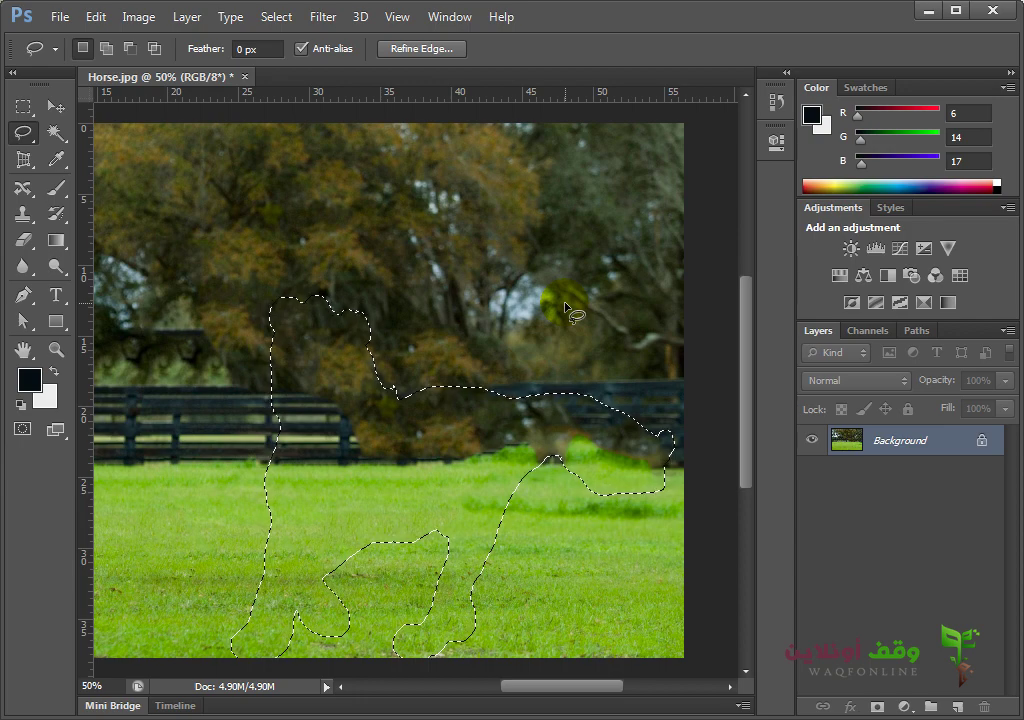
Deselect and zoom in to inspect the smudged fence where the horse stood
{"action": "key", "text": "ctrl+d"}
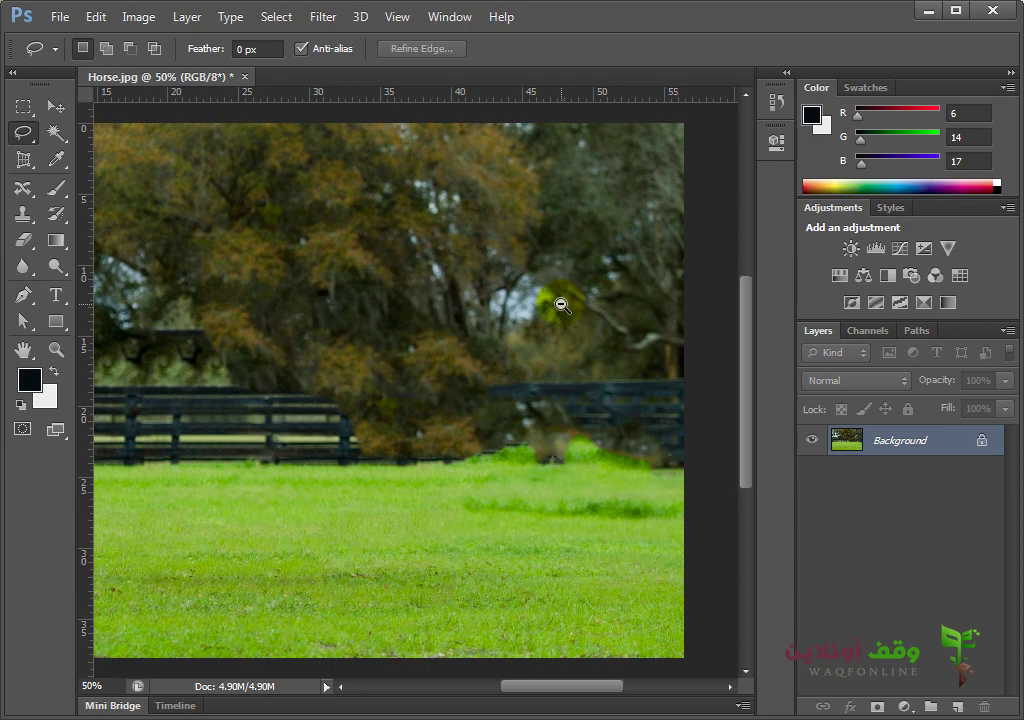
{"action": "left_click", "coordinate": [562, 306], "text": "alt"}
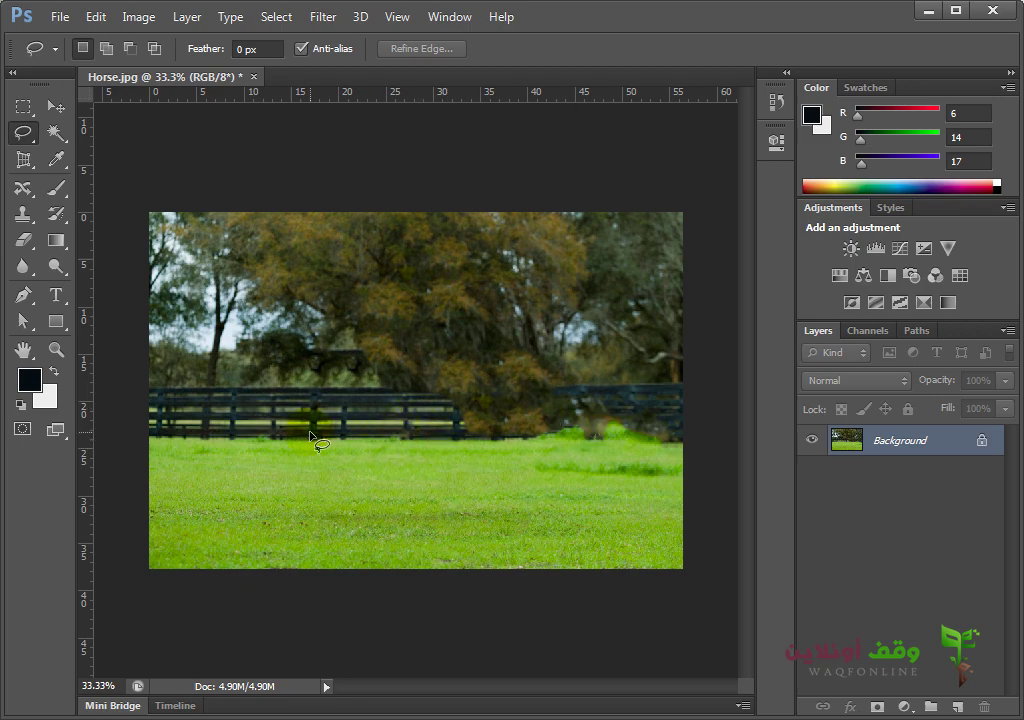
{"action": "left_click", "coordinate": [631, 447]}
{"action": "left_click", "coordinate": [633, 441]}
{"action": "left_click_drag", "start_coordinate": [235, 384], "coordinate": [679, 545]}
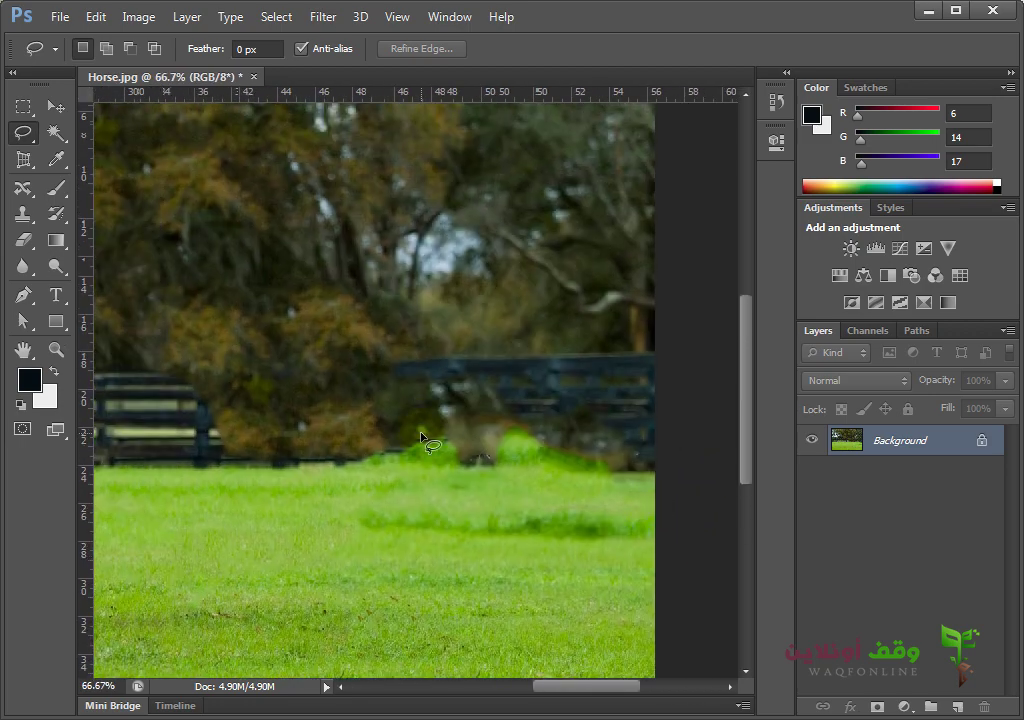
{"action": "left_click", "coordinate": [23, 190]}
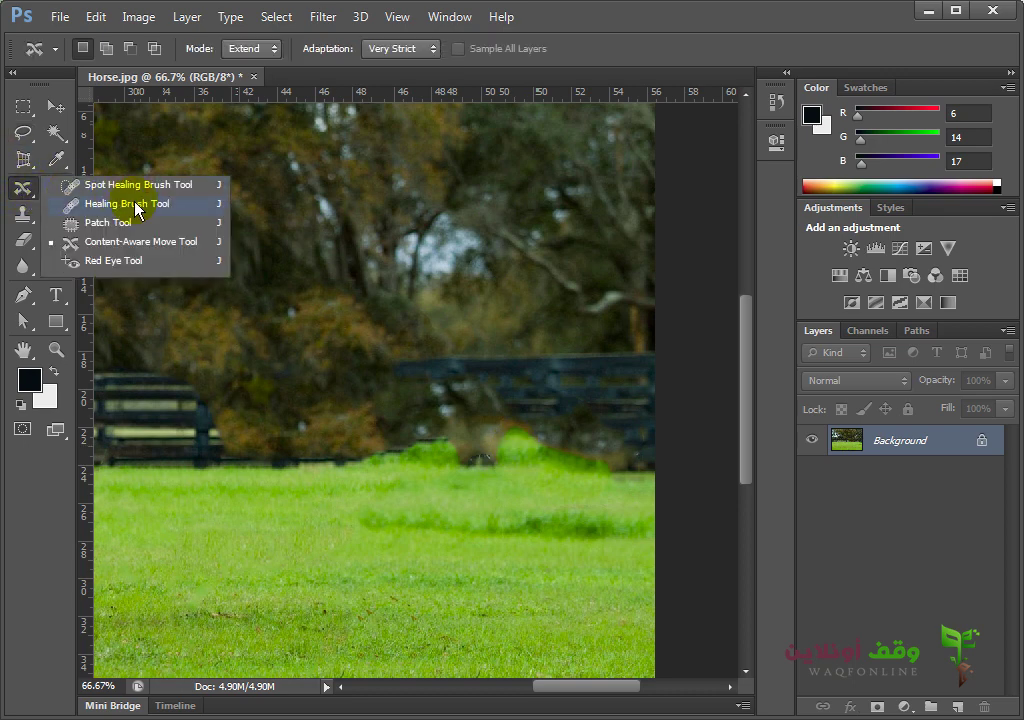
With the Patch Tool, patch the smudged fence strips using clean fence nearby
{"action": "left_click", "coordinate": [127, 230]}
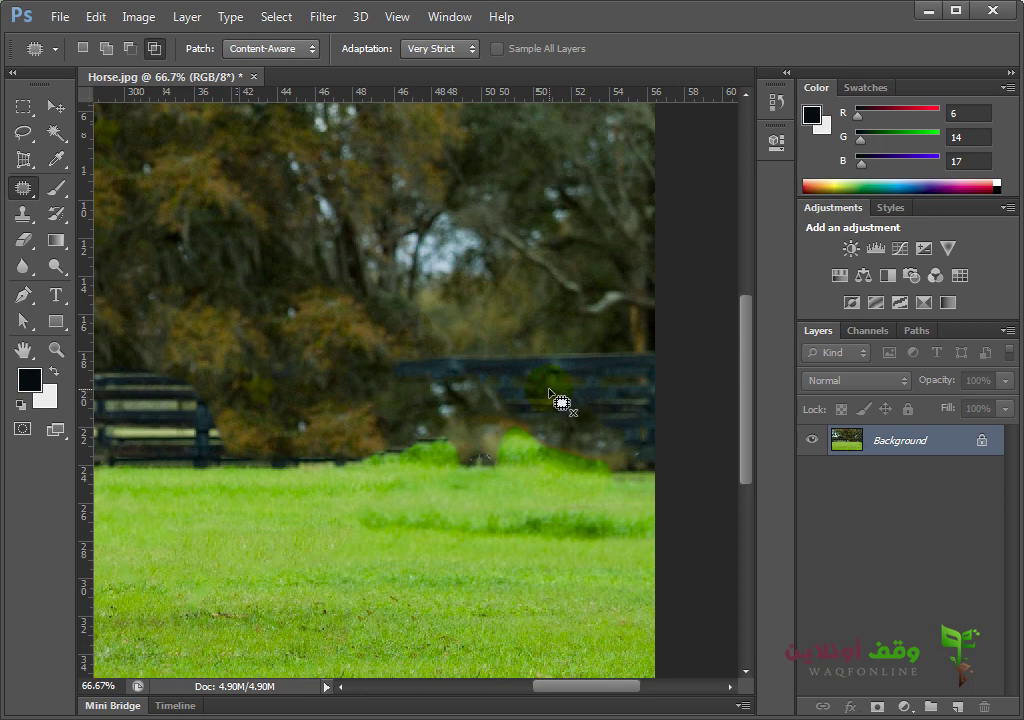
{"action": "left_click", "coordinate": [522, 390], "text": "ctrl"}
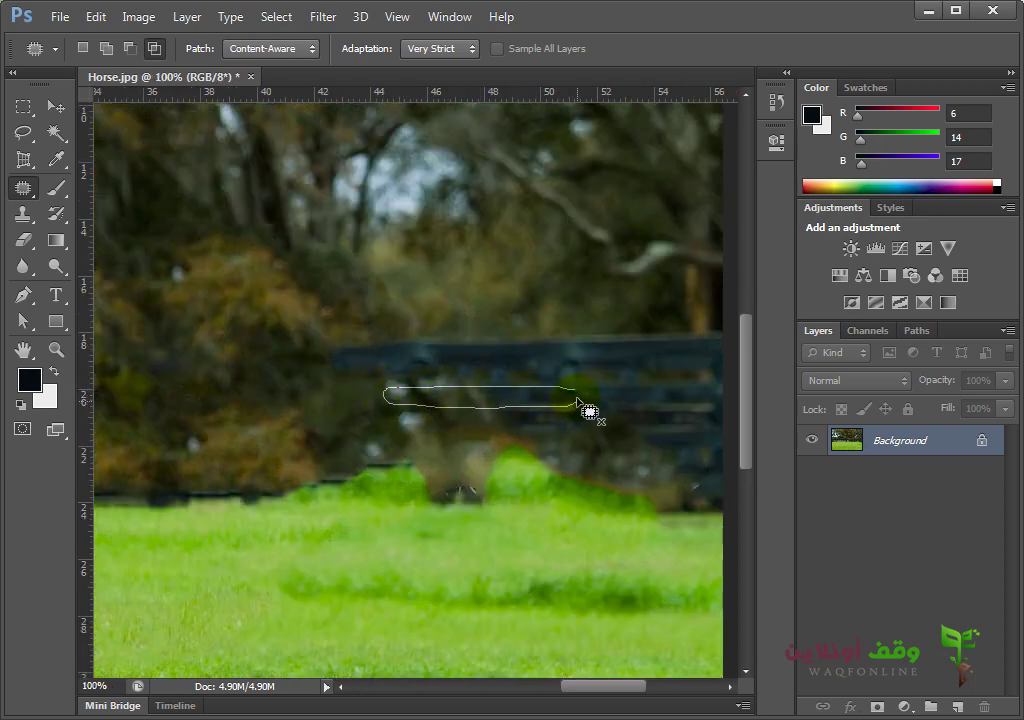
{"action": "mouse_move", "coordinate": [577, 400]}
{"action": "left_mouse_down"}
{"action": "mouse_move", "coordinate": [479, 397]}
{"action": "mouse_move", "coordinate": [486, 438]}
{"action": "left_mouse_up"}
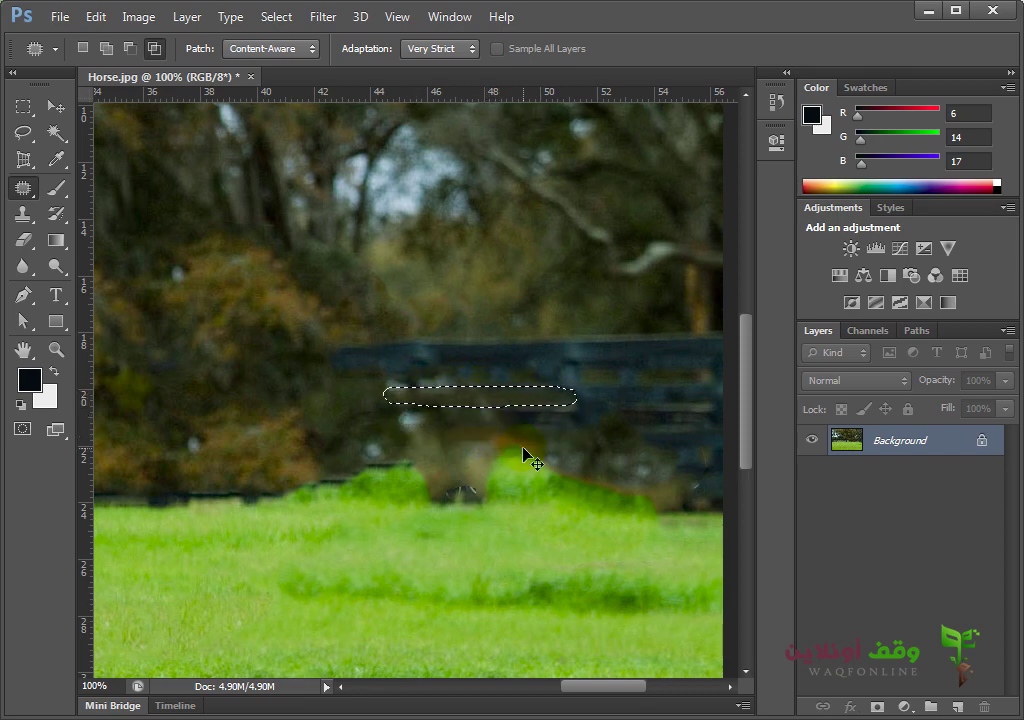
{"action": "key", "text": "ctrl+d"}
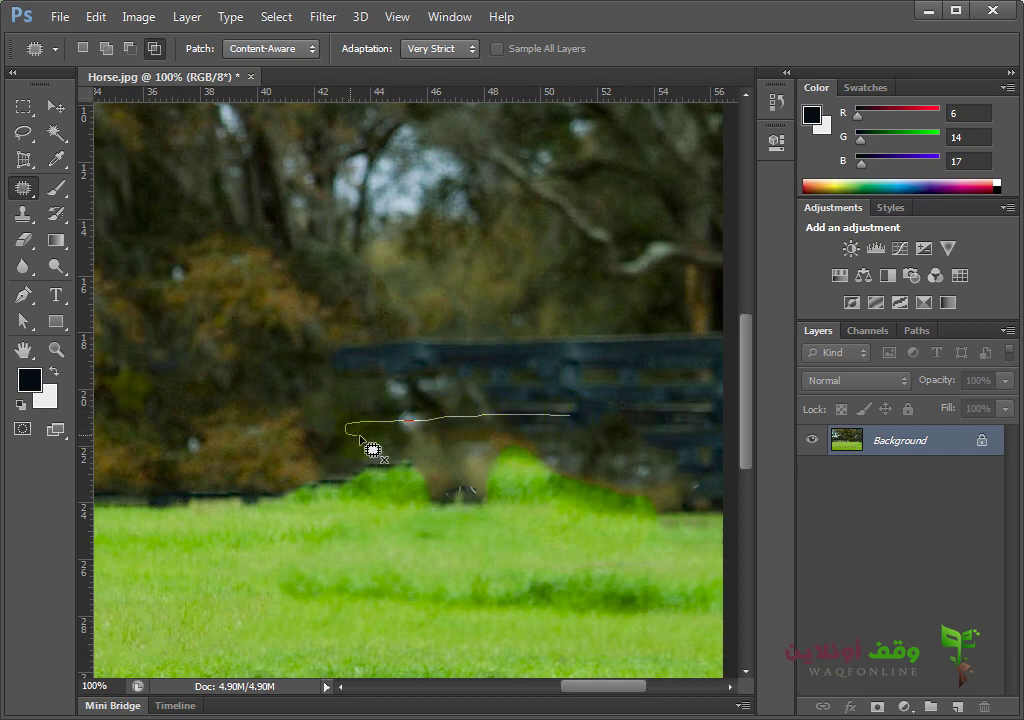
{"action": "mouse_move", "coordinate": [563, 437]}
{"action": "left_mouse_down"}
{"action": "mouse_move", "coordinate": [570, 432]}
{"action": "mouse_move", "coordinate": [541, 399]}
{"action": "left_mouse_up"}
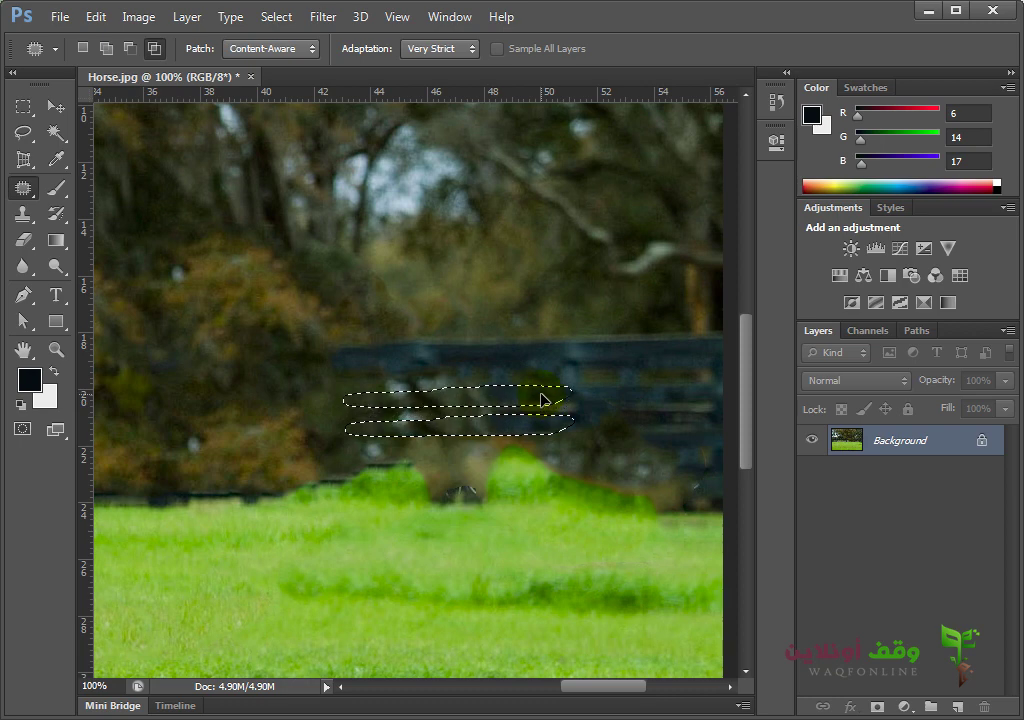
{"action": "key", "text": "ctrl+d"}
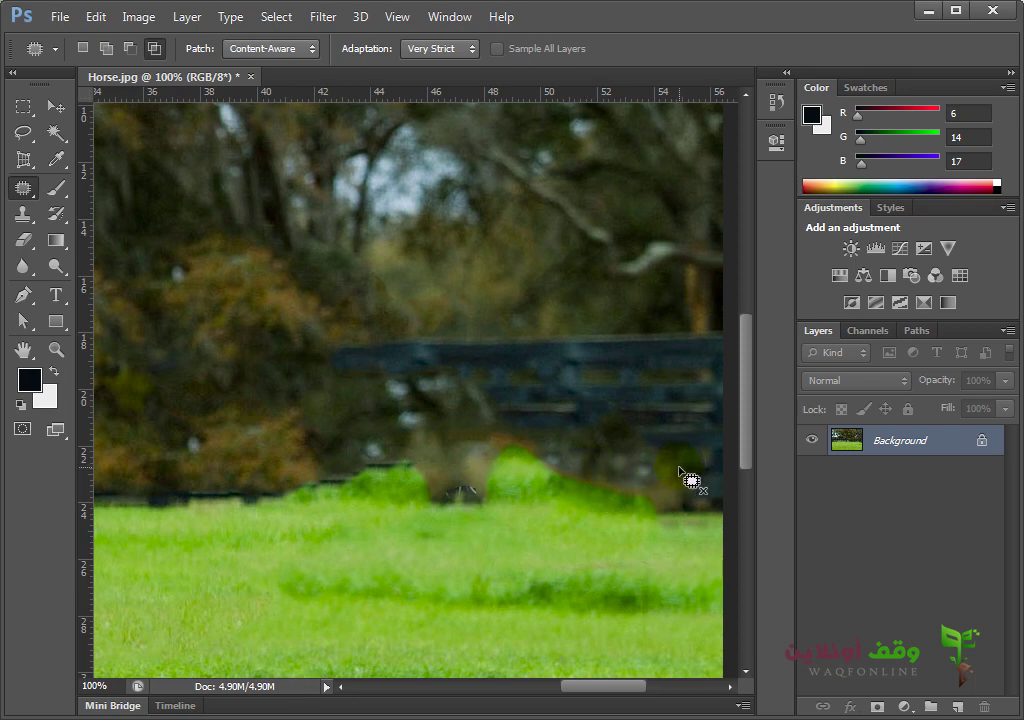
Patch the grass-fence seam with fence texture in Normal patch mode, then deselect
{"action": "left_click_drag", "start_coordinate": [533, 471], "coordinate": [360, 466]}
{"action": "mouse_move", "coordinate": [250, 477]}
{"action": "left_mouse_down"}
{"action": "mouse_move", "coordinate": [702, 503]}
{"action": "mouse_move", "coordinate": [645, 485]}
{"action": "mouse_move", "coordinate": [708, 353]}
{"action": "left_mouse_up"}
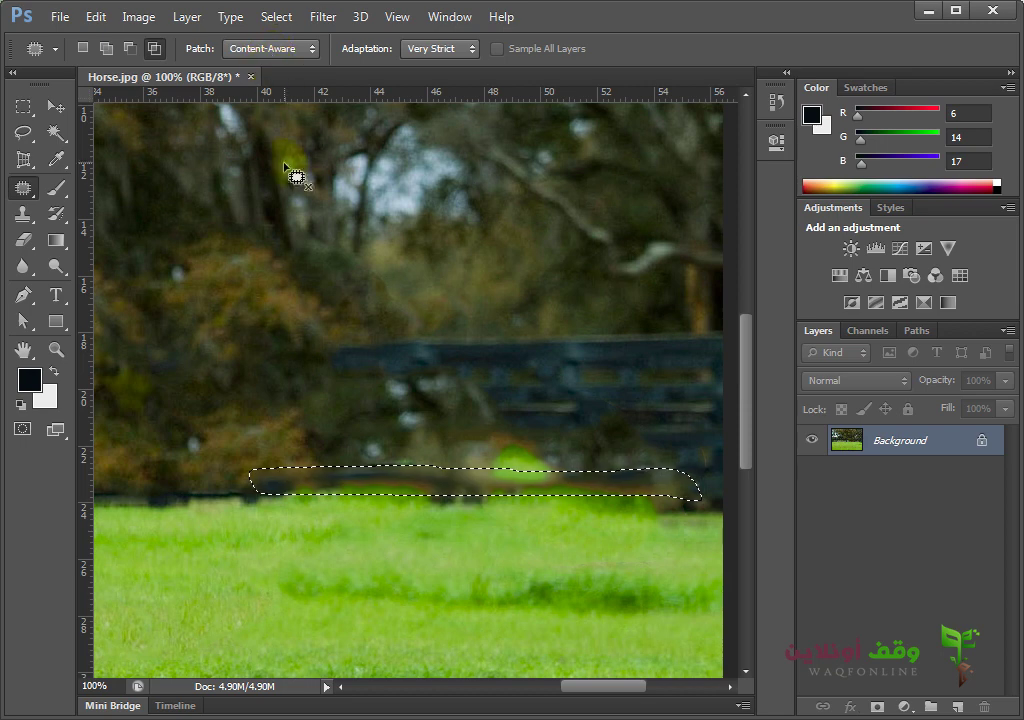
{"action": "left_click", "coordinate": [311, 48]}
{"action": "left_click", "coordinate": [265, 69]}
{"action": "mouse_move", "coordinate": [590, 487]}
{"action": "left_mouse_down"}
{"action": "mouse_move", "coordinate": [597, 357]}
{"action": "mouse_move", "coordinate": [588, 355]}
{"action": "left_mouse_up"}
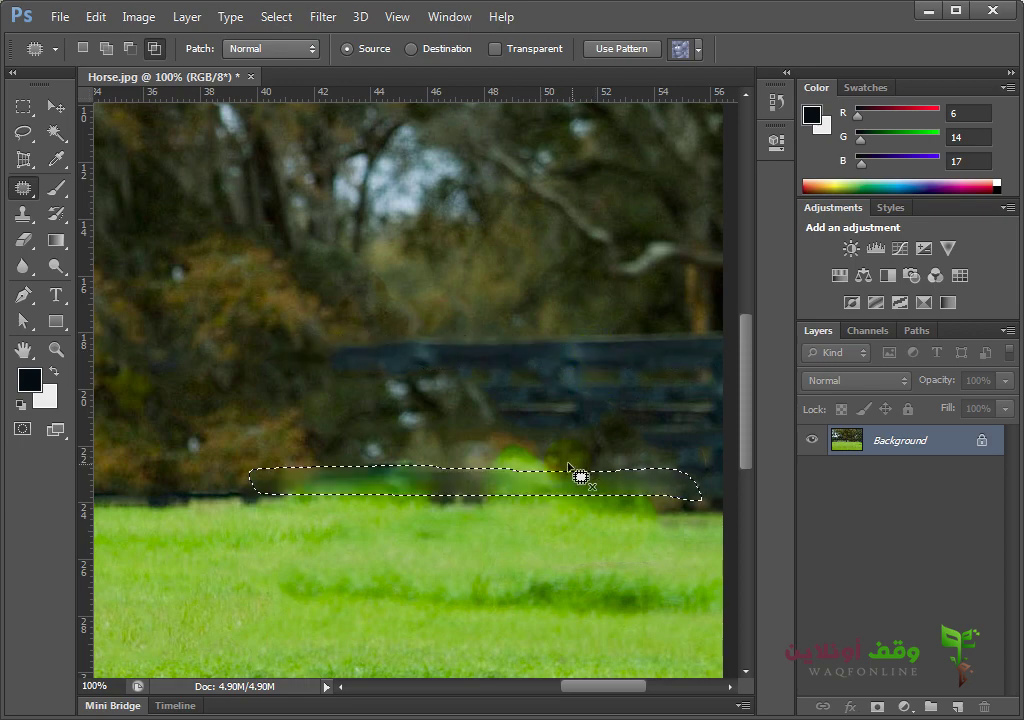
{"action": "key", "text": "ctrl+d"}
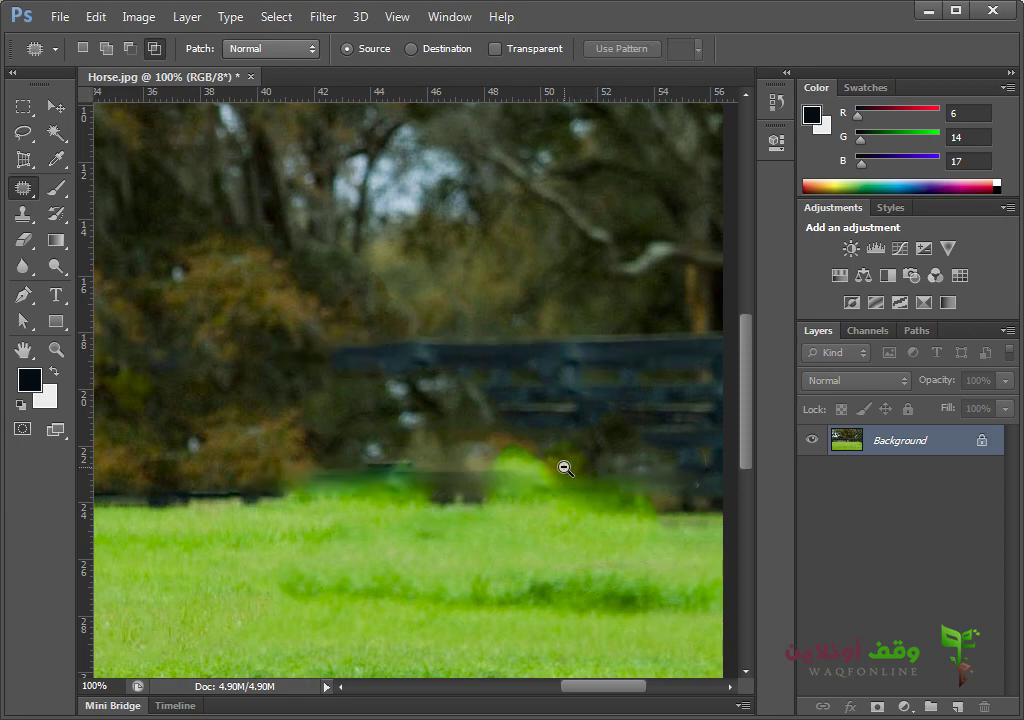
{"action": "left_click", "coordinate": [562, 475], "text": "ctrl+alt"}
{"action": "left_click", "coordinate": [529, 483], "text": "ctrl+alt"}
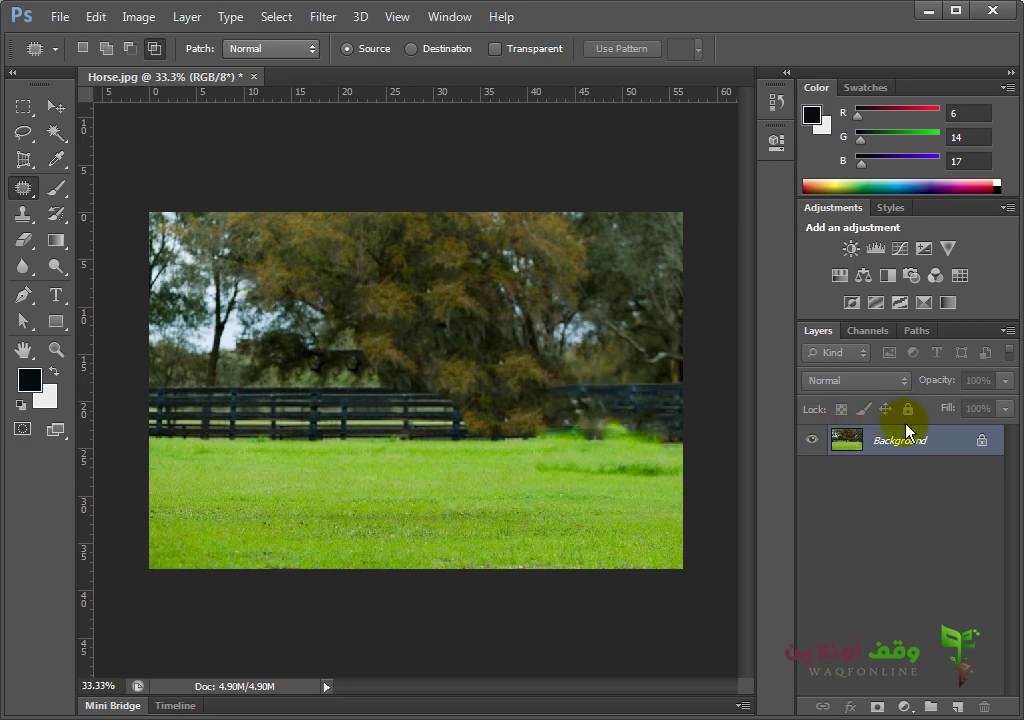
Convert the locked Background into the editable Layer 0
{"action": "double_click", "coordinate": [977, 448]}
{"action": "left_click", "coordinate": [673, 244]}
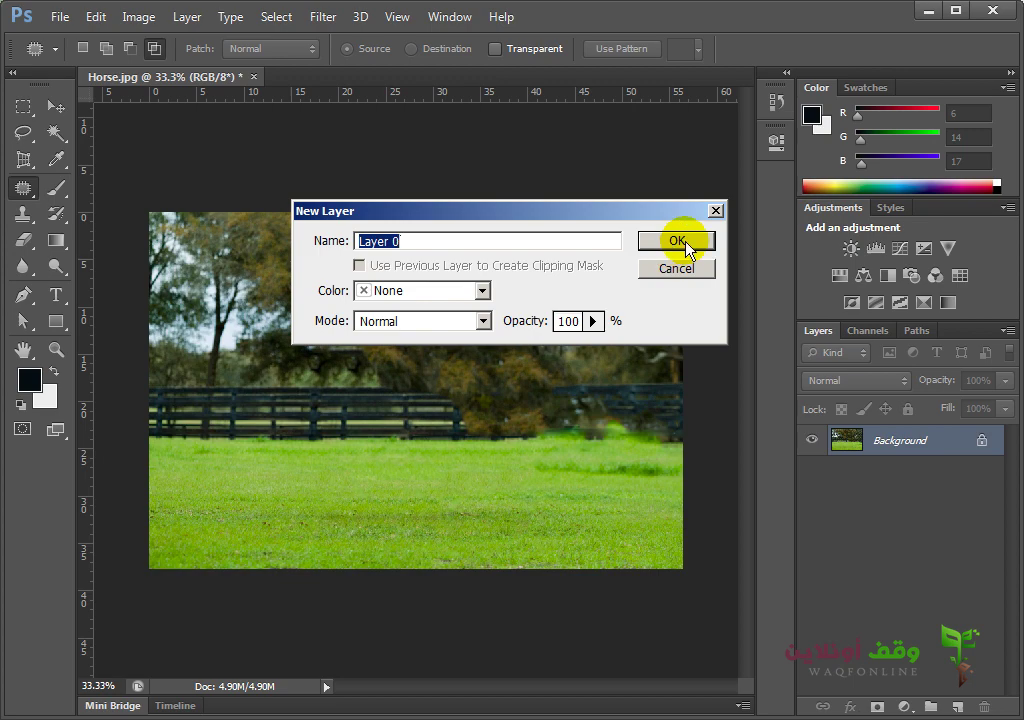
{"action": "left_click", "coordinate": [220, 215]}
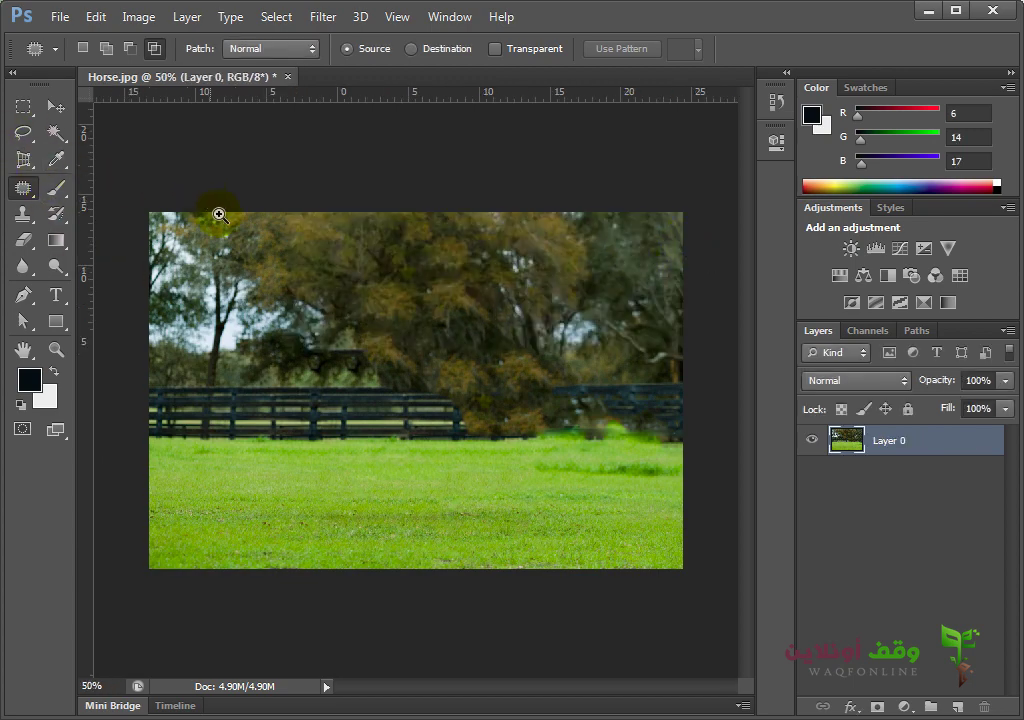
{"action": "left_click_drag", "start_coordinate": [333, 237], "coordinate": [137, 160]}
Delete a rectangle over the top-left trees to transparency and deselect
{"action": "left_click", "coordinate": [23, 106]}
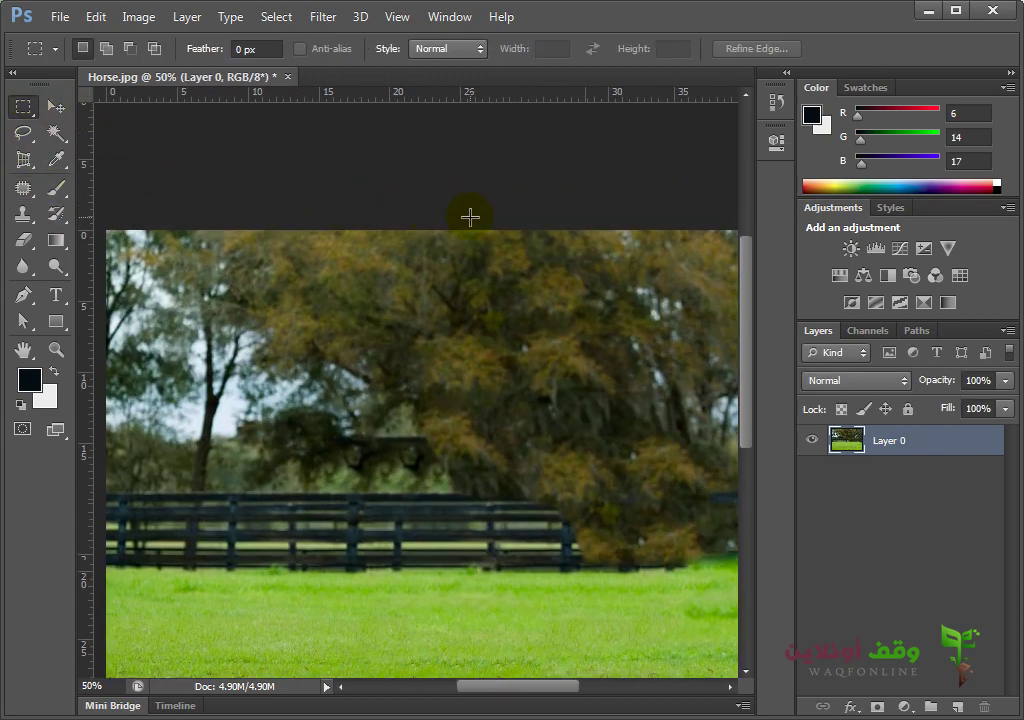
{"action": "left_click_drag", "start_coordinate": [470, 217], "coordinate": [98, 441]}
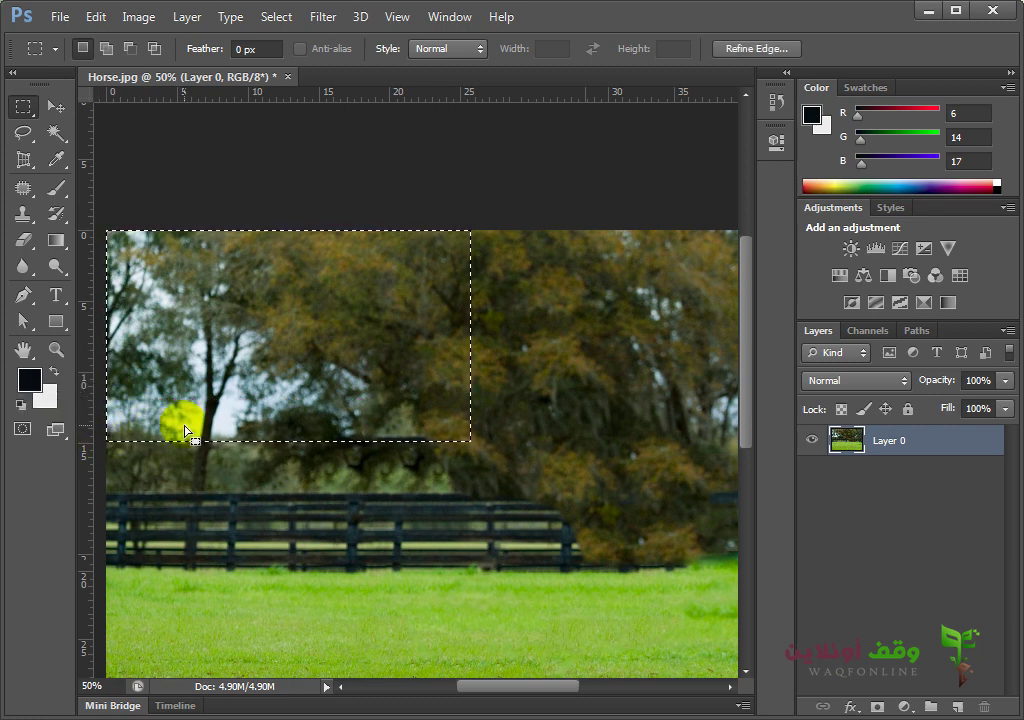
{"action": "key", "text": "Delete"}
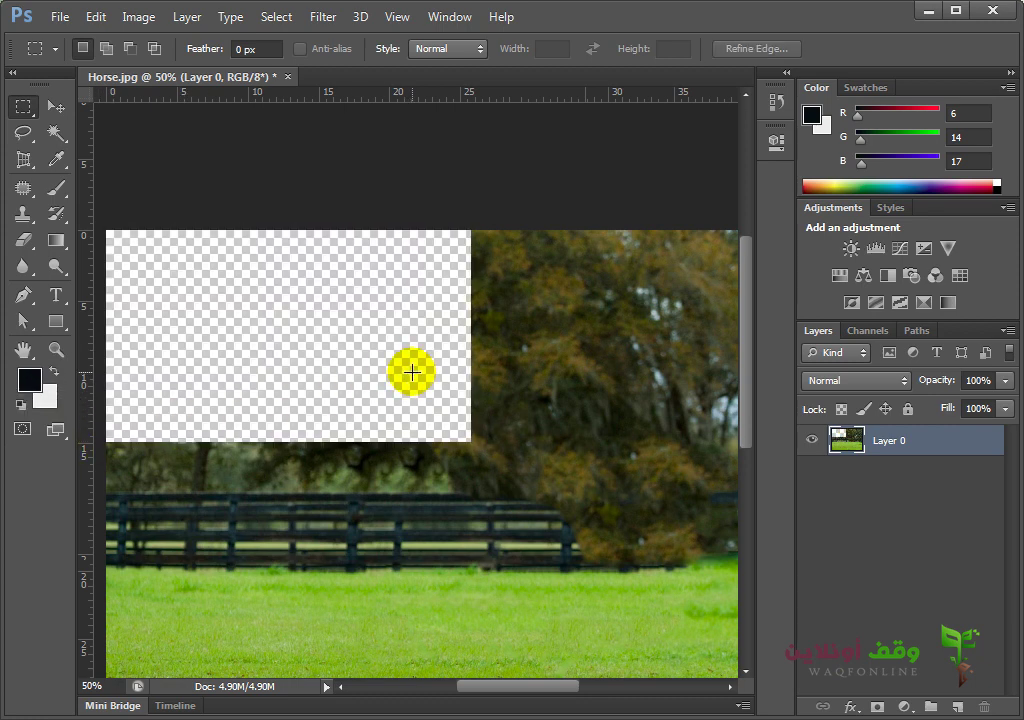
{"action": "key", "text": "ctrl+d"}
{"action": "key", "text": "ctrl+minus"}
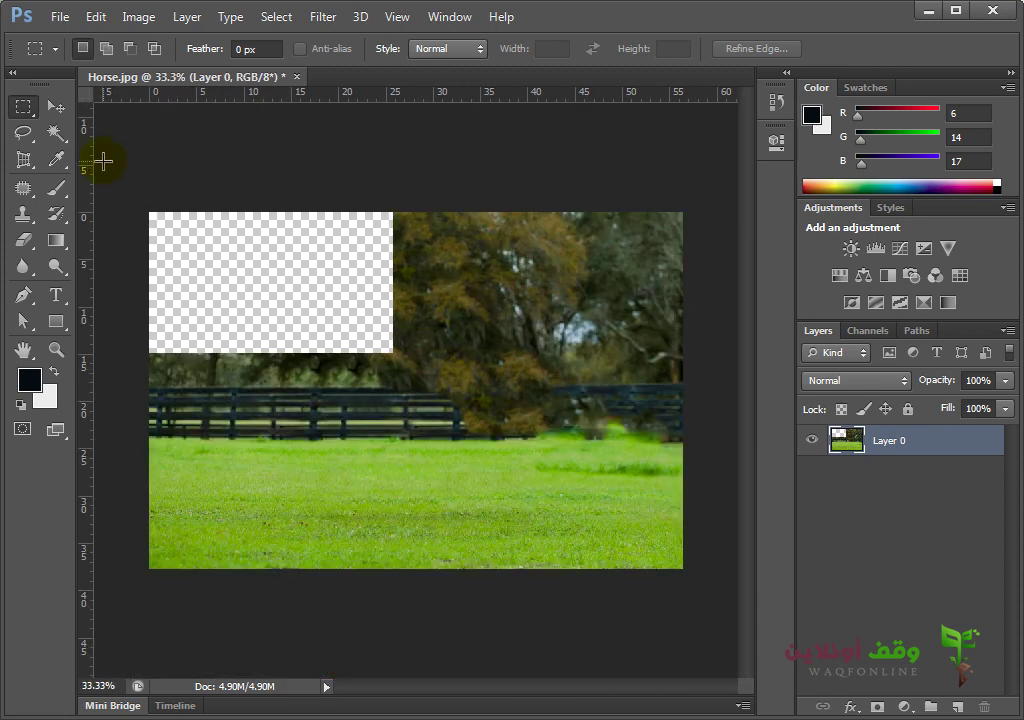
Magic Wand-select the transparent top-left area and Content-Aware Fill it with tree foliage
{"action": "left_click", "coordinate": [55, 132]}
{"action": "left_click", "coordinate": [137, 152]}
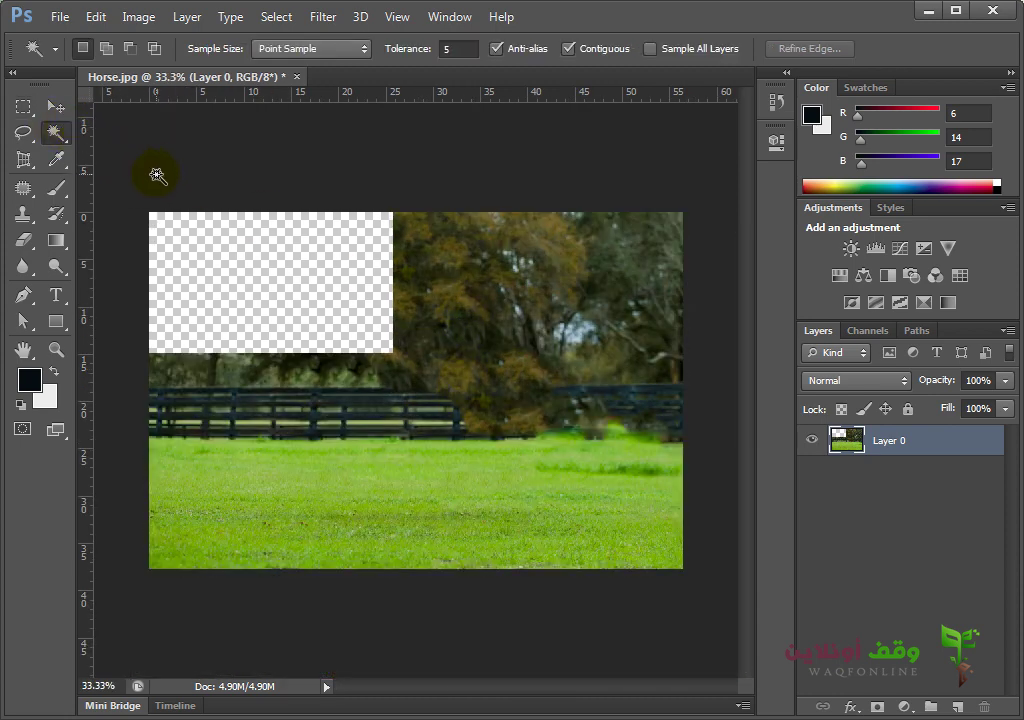
{"action": "left_click", "coordinate": [222, 242]}
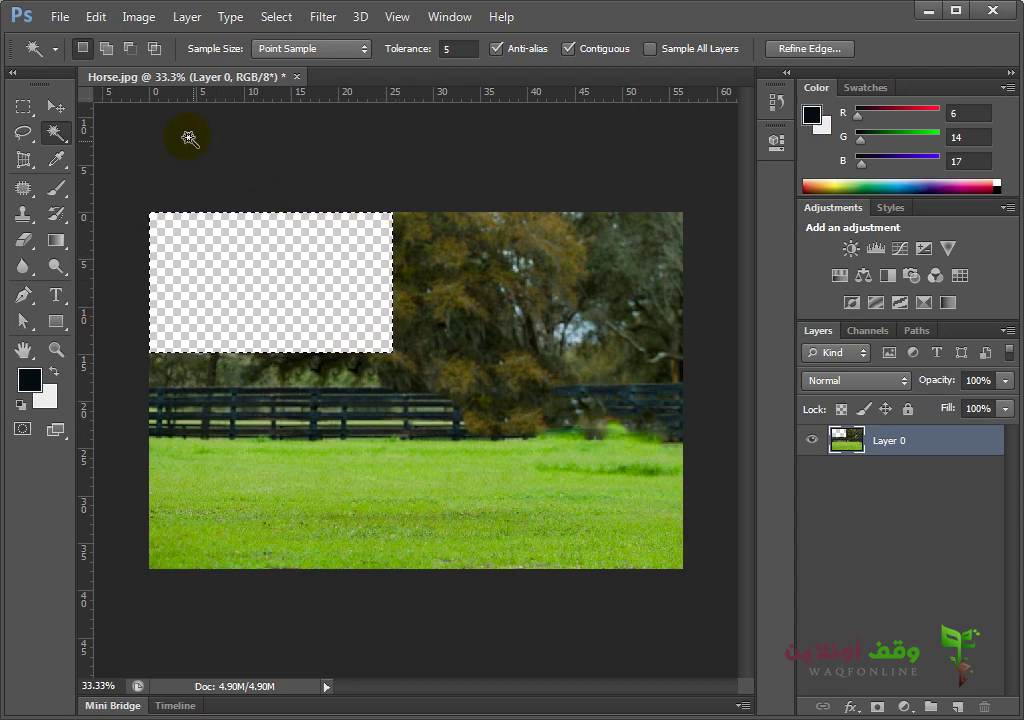
{"action": "left_click", "coordinate": [96, 16]}
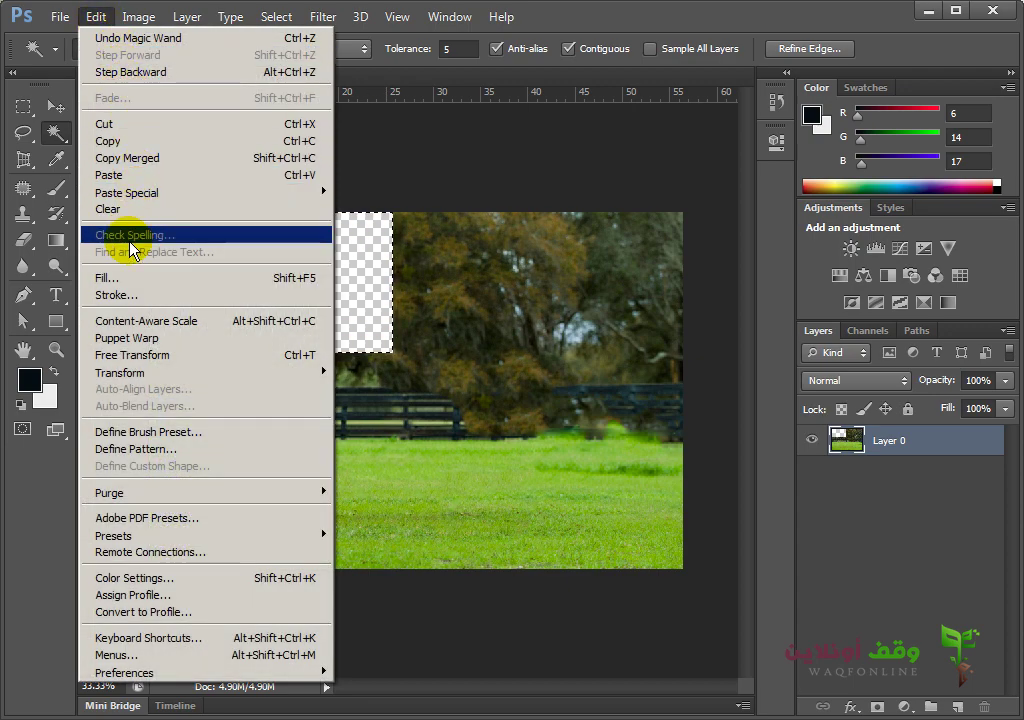
{"action": "left_click", "coordinate": [130, 277]}
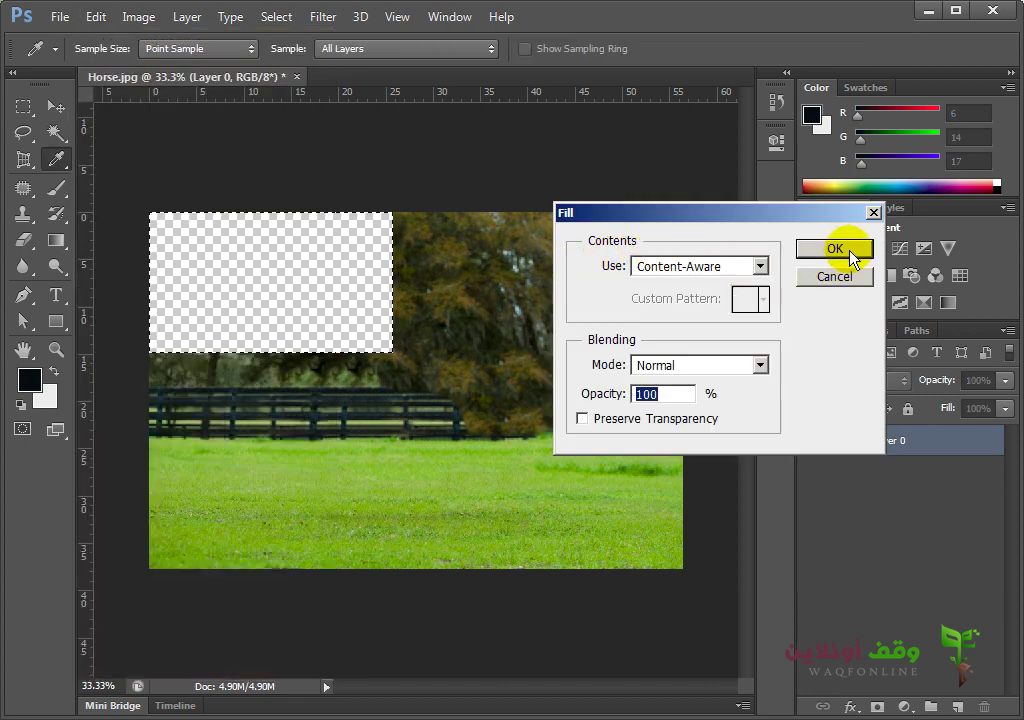
{"action": "left_click", "coordinate": [850, 255]}
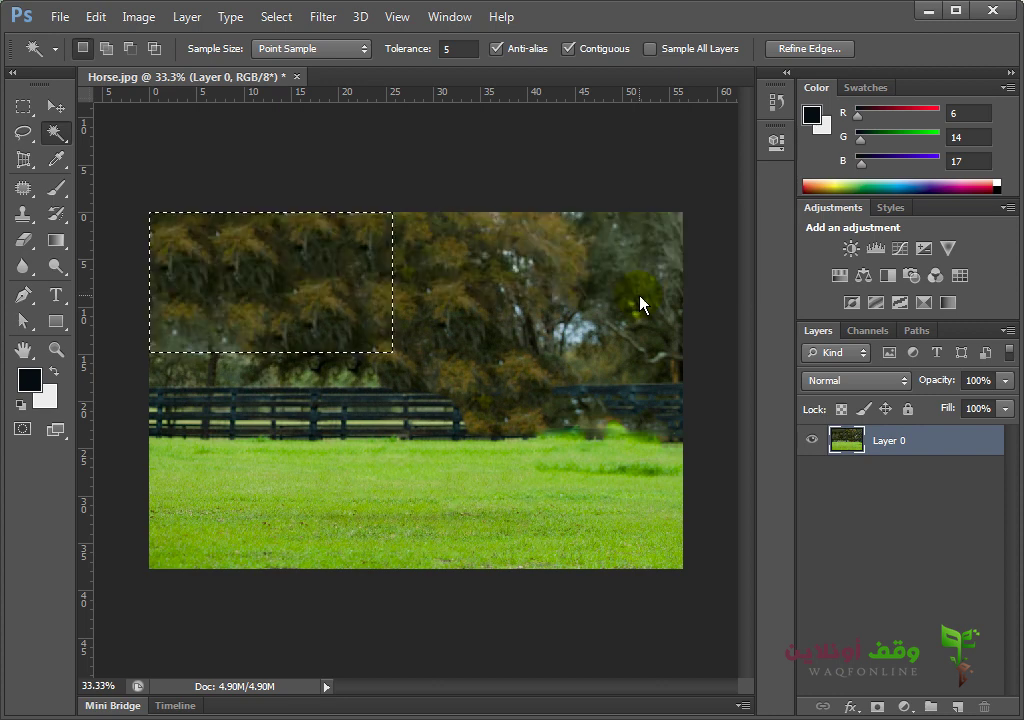
Step back past the fill and the deletion, restoring the top-left corner's original trees and sky
{"action": "key", "text": "ctrl+d"}
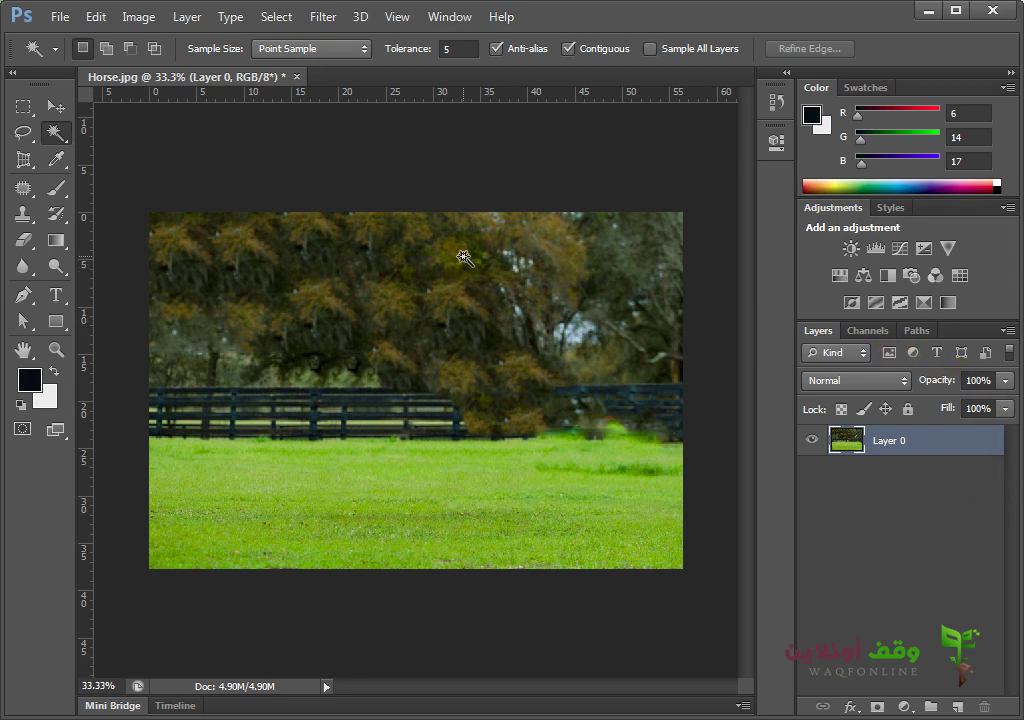
{"action": "key", "text": "ctrl+shift+z"}
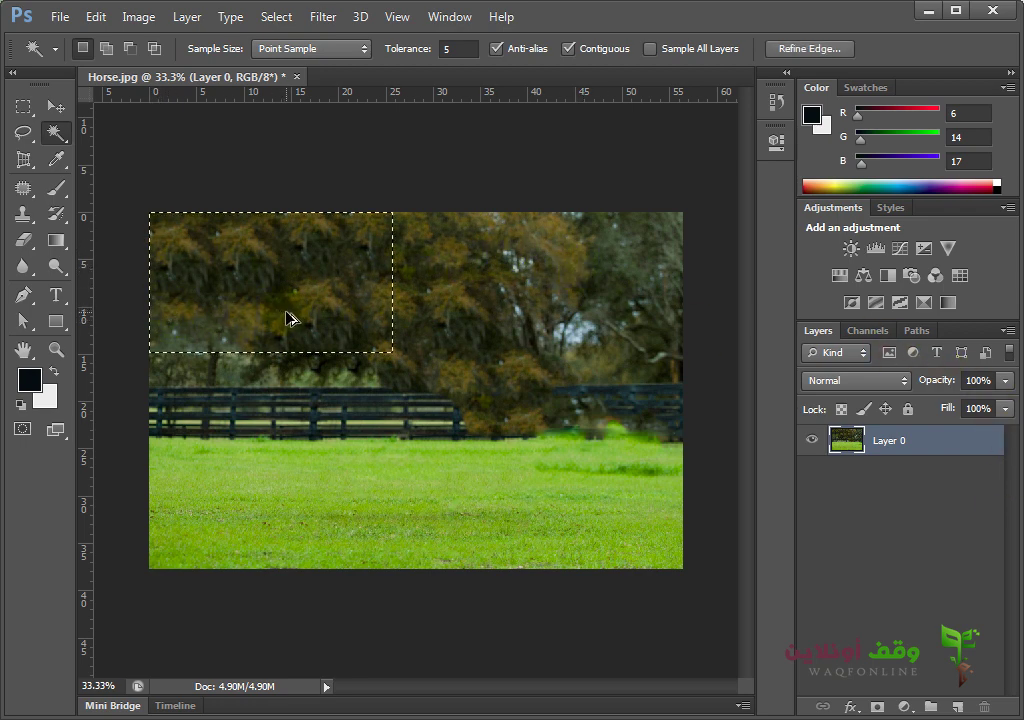
{"action": "key", "text": "ctrl+shift+z"}
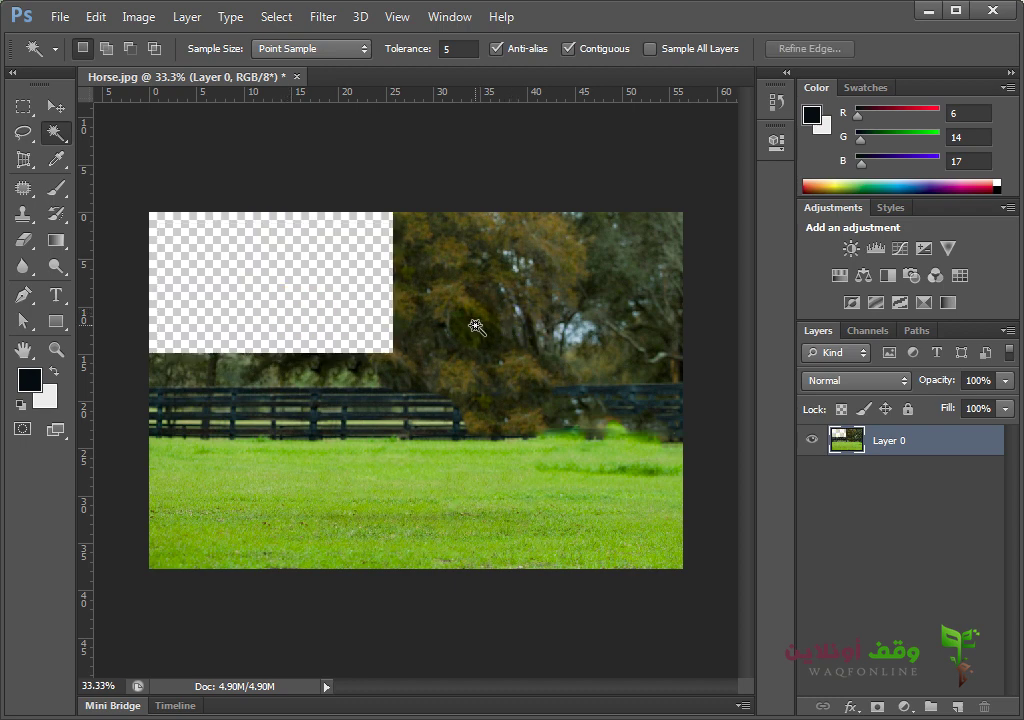
{"action": "key", "text": "ctrl+z"}
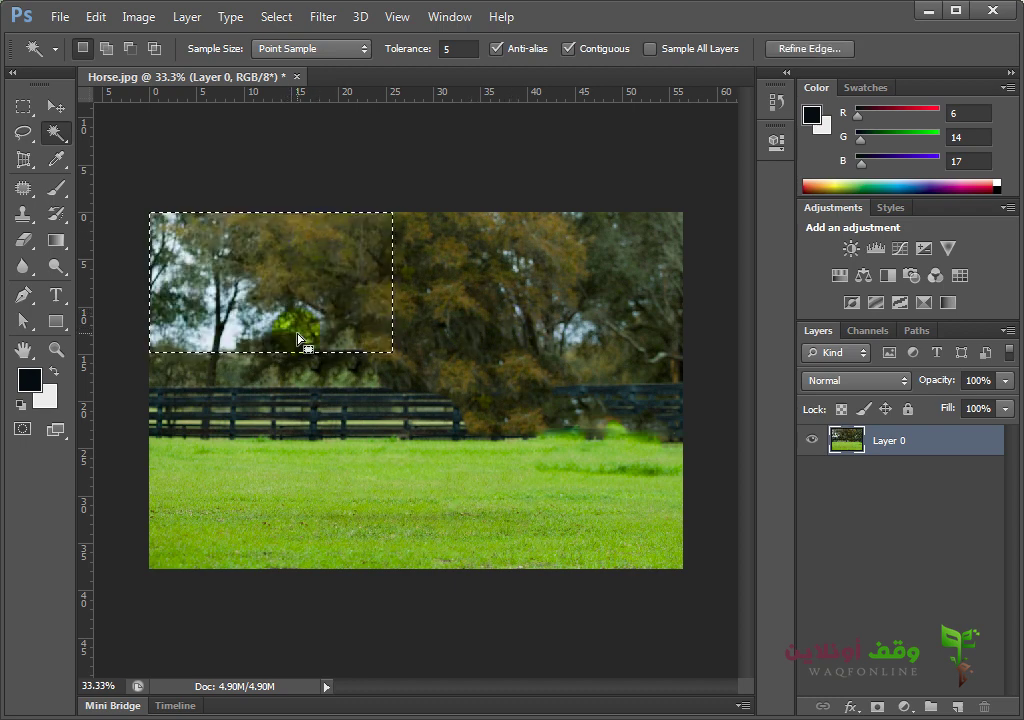
In the History panel, compare the filled state against the original Horse.jpg snapshot
{"action": "left_click", "coordinate": [776, 101]}
{"action": "scroll", "coordinate": [660, 165], "scroll_direction": "down", "scroll_amount": 2}
{"action": "left_click", "coordinate": [628, 164]}
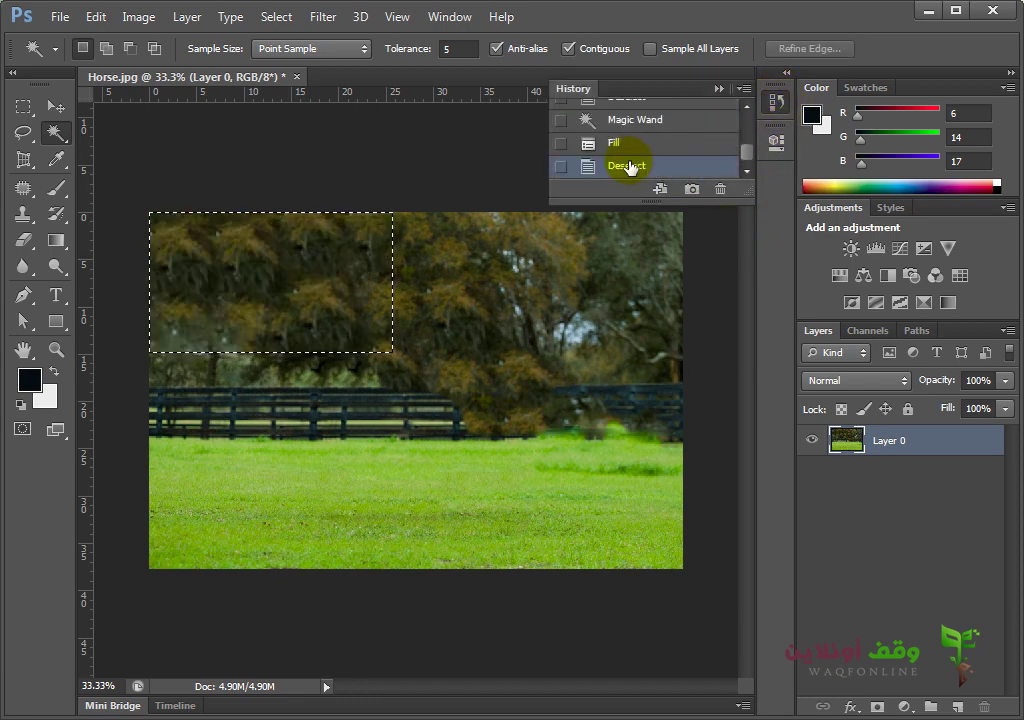
{"action": "scroll", "coordinate": [695, 171], "scroll_direction": "down", "scroll_amount": 2}
{"action": "scroll", "coordinate": [693, 150], "scroll_direction": "up", "scroll_amount": 3}
{"action": "scroll", "coordinate": [690, 126], "scroll_direction": "up", "scroll_amount": 3}
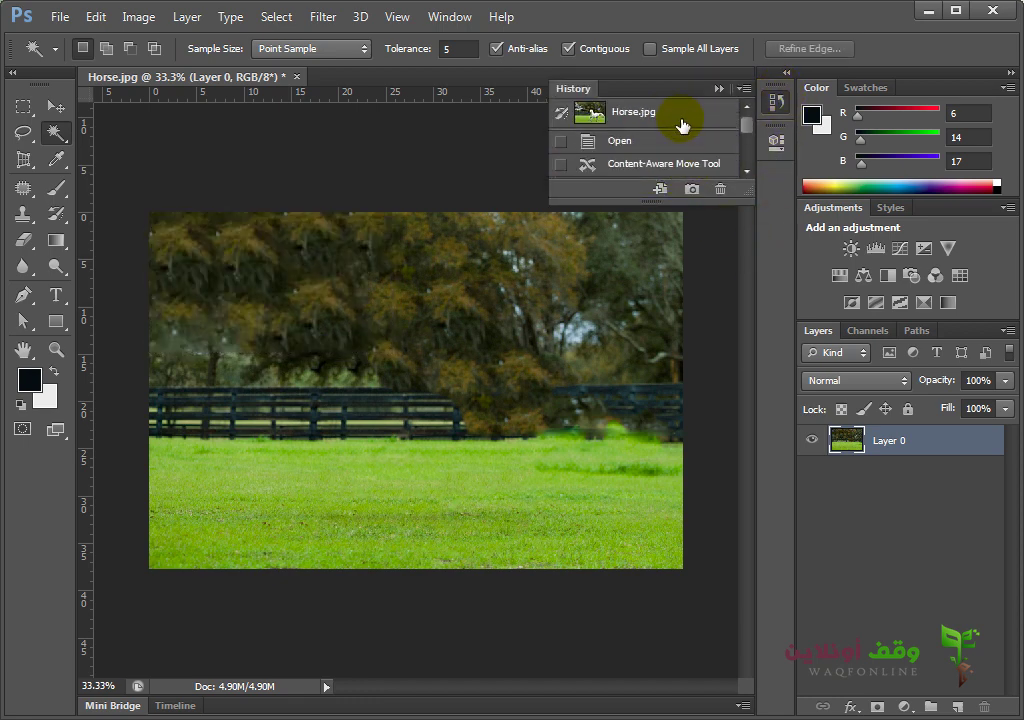
{"action": "left_click", "coordinate": [679, 122]}
Return to the finished horse-free Deselect history state and close the History panel
{"action": "scroll", "coordinate": [679, 137], "scroll_direction": "down", "scroll_amount": 2}
{"action": "scroll", "coordinate": [693, 151], "scroll_direction": "down", "scroll_amount": 2}
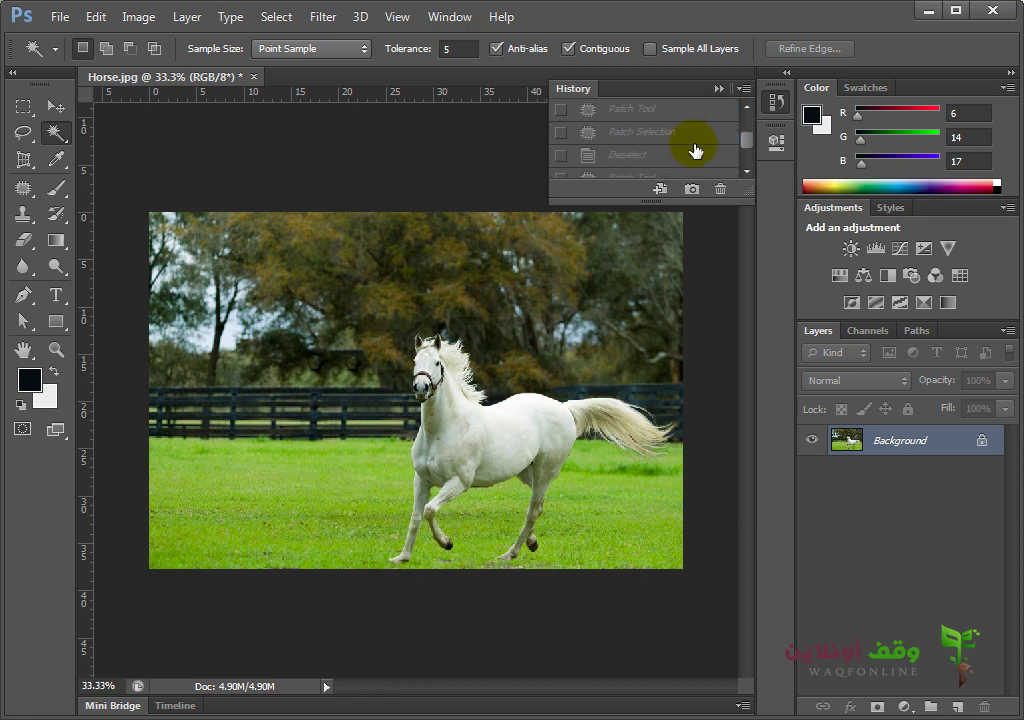
{"action": "scroll", "coordinate": [658, 160], "scroll_direction": "down", "scroll_amount": 2}
{"action": "scroll", "coordinate": [649, 161], "scroll_direction": "down", "scroll_amount": 1}
{"action": "left_click", "coordinate": [643, 165]}
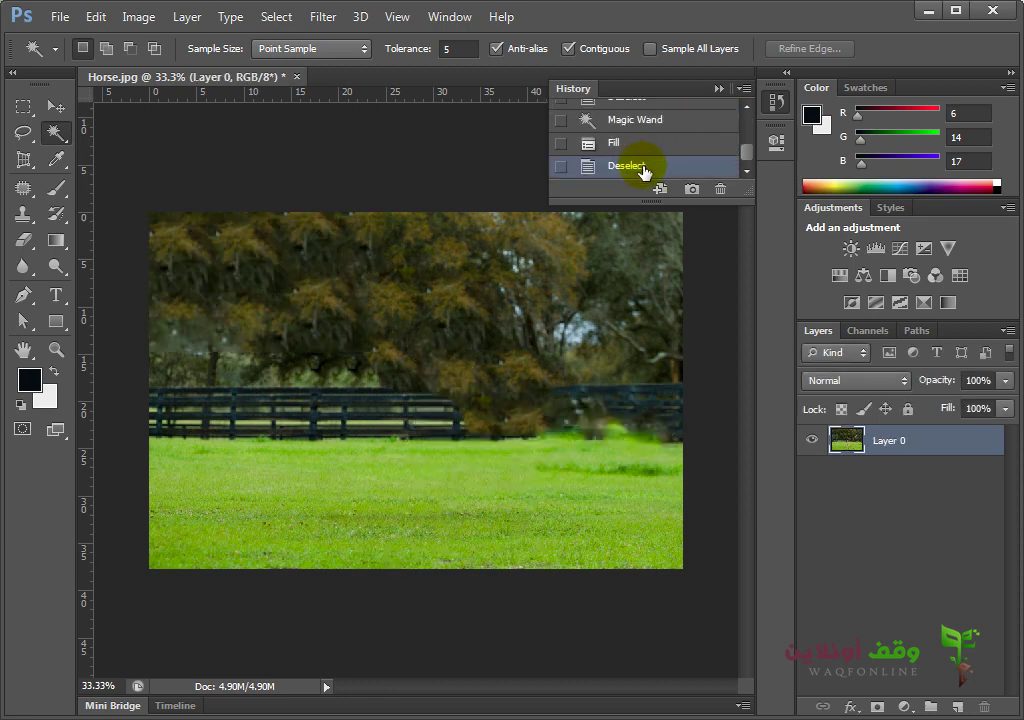
{"action": "left_click", "coordinate": [774, 101]}
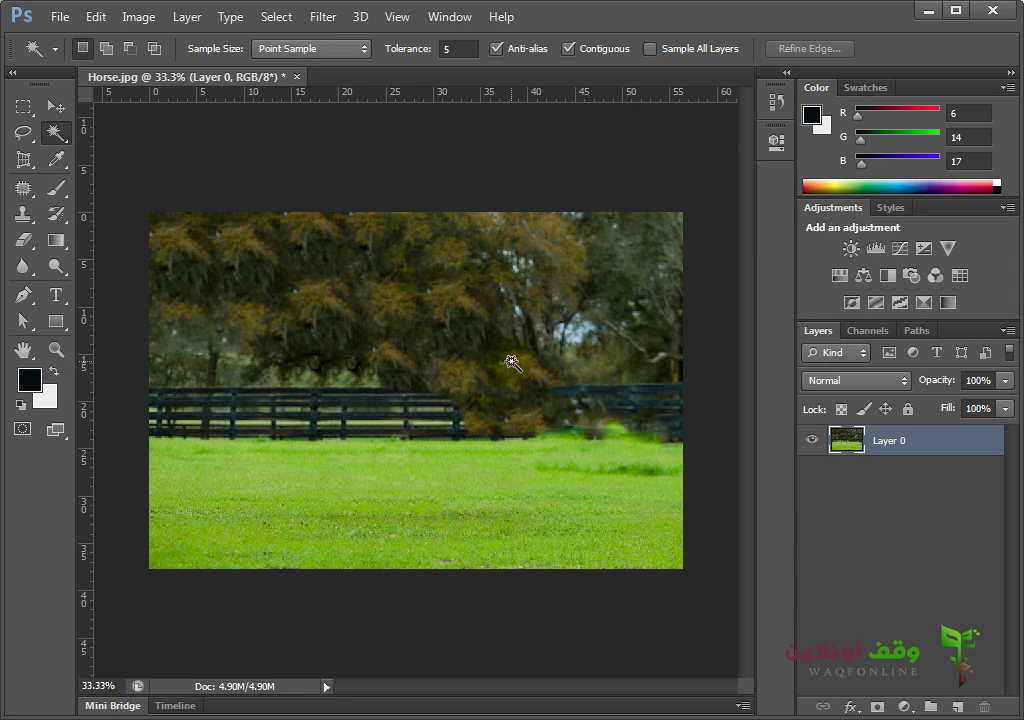
Select the Content-Aware Move Tool and minimise the Photoshop window
{"action": "left_click_drag", "start_coordinate": [23, 188], "coordinate": [122, 245]}
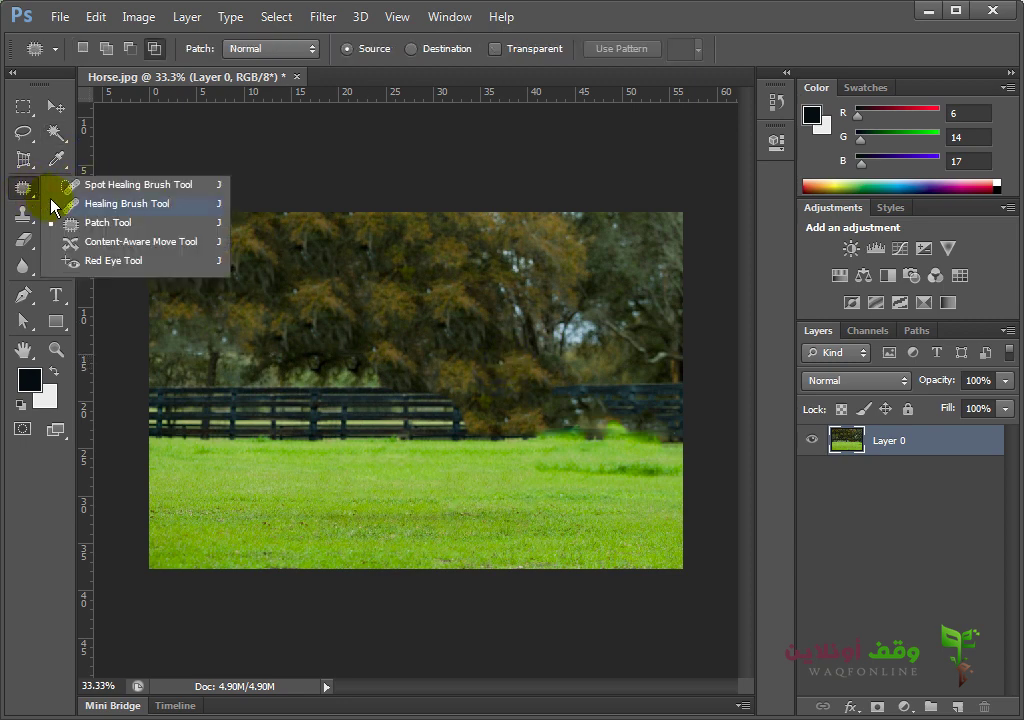
{"action": "left_click", "coordinate": [122, 245]}
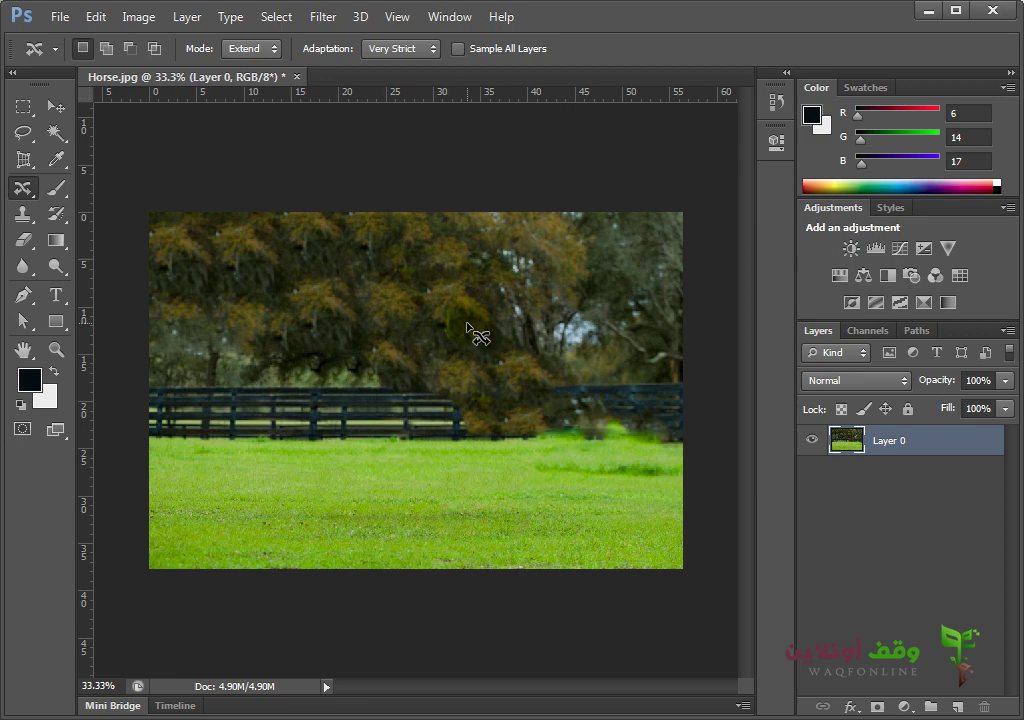
{"action": "left_click", "coordinate": [926, 9]}
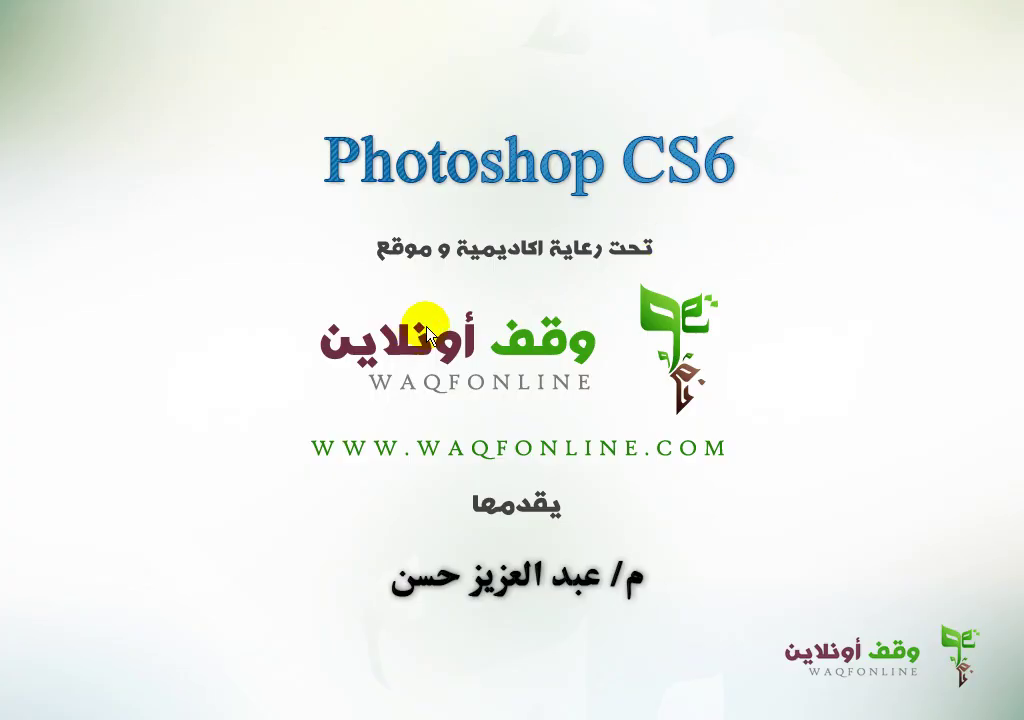